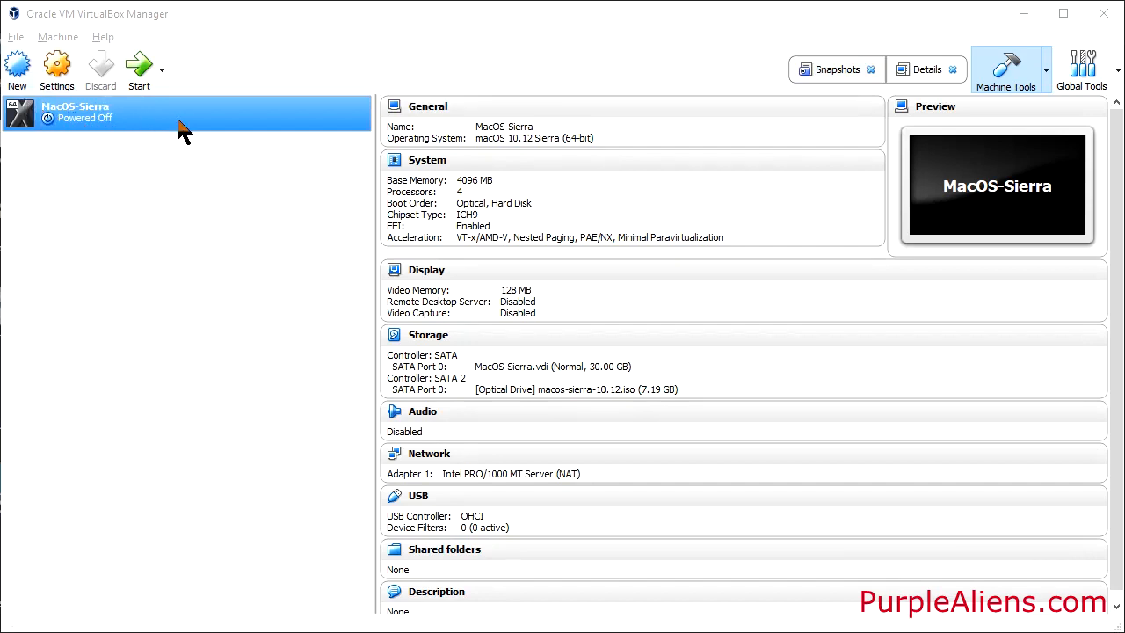
- Create a macOS 10.12 Sierra (64-bit) virtual machine named MacOS-Sierra2 with 4096 MB memory and a 30 GB dynamically allocated VDI disk
double_click(43, 109)
click(23, 78)
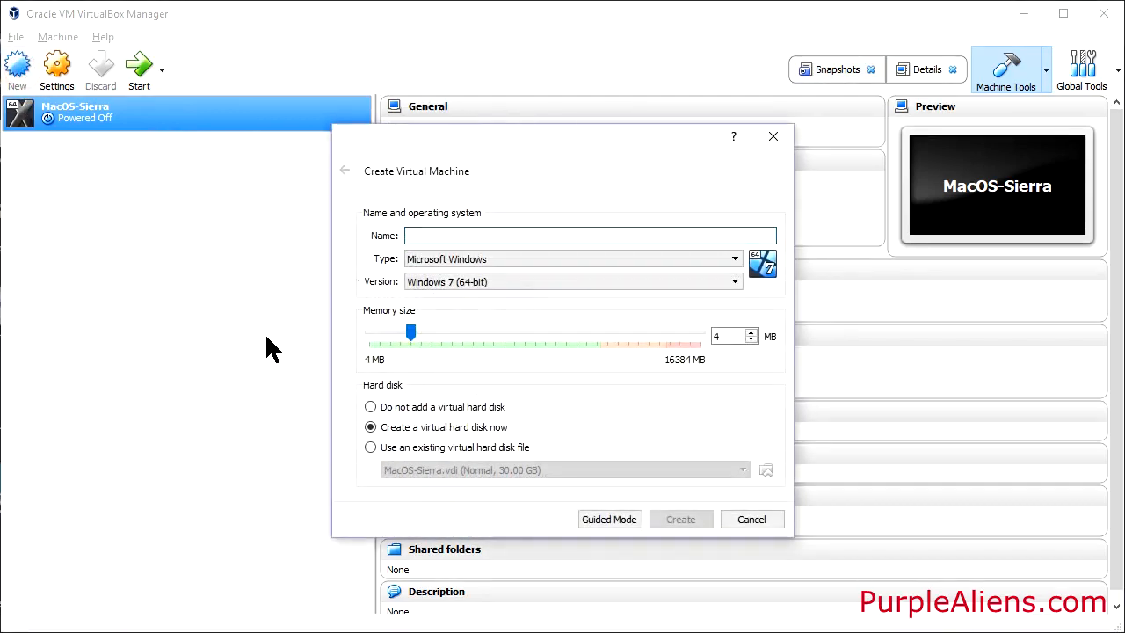
text(M)
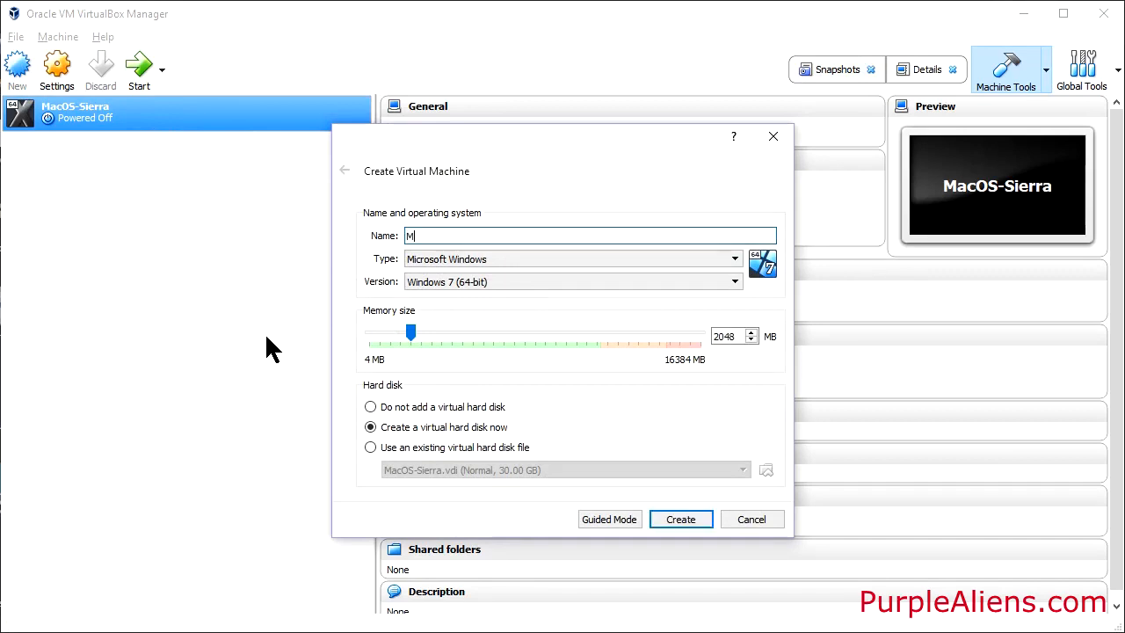
text(acOS)
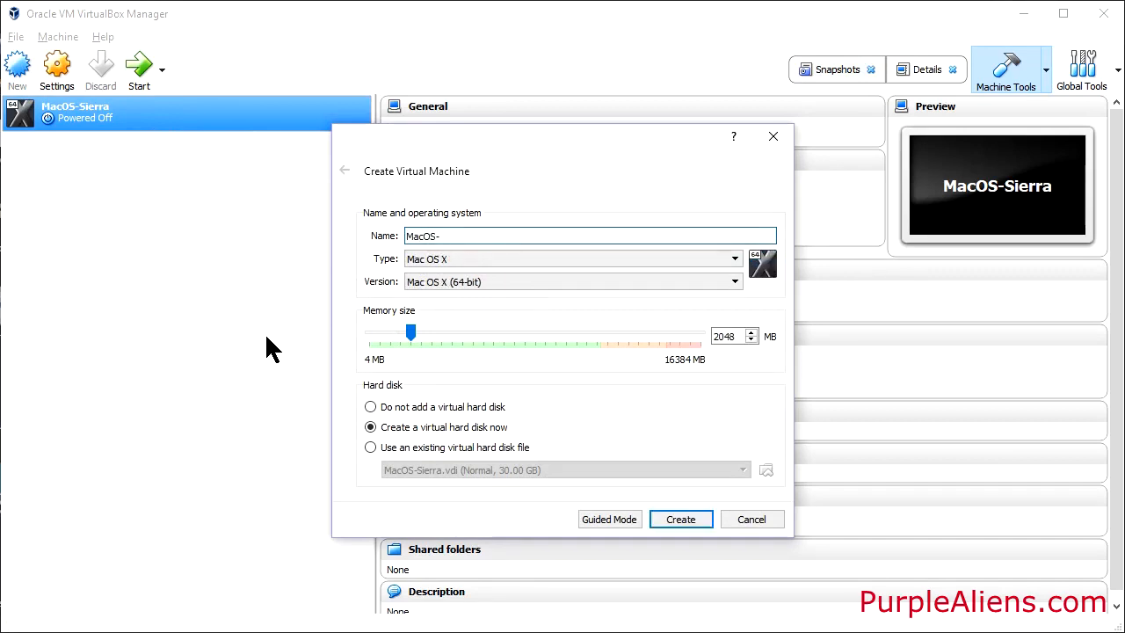
text(-Sie)
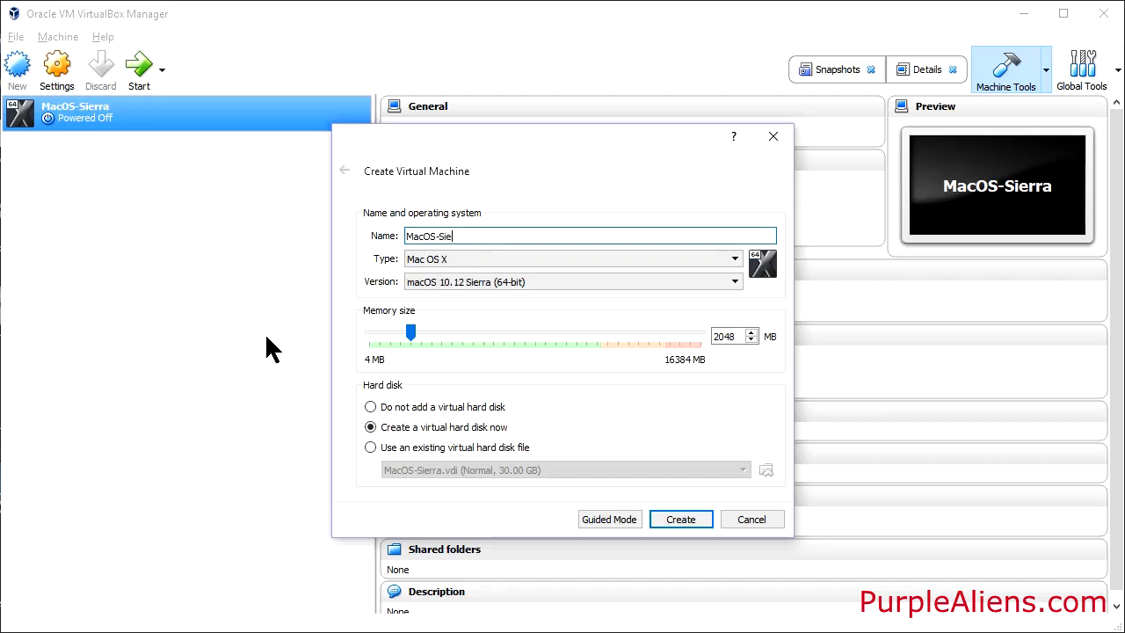
text(rra2)
drag(410, 334, 458, 346)
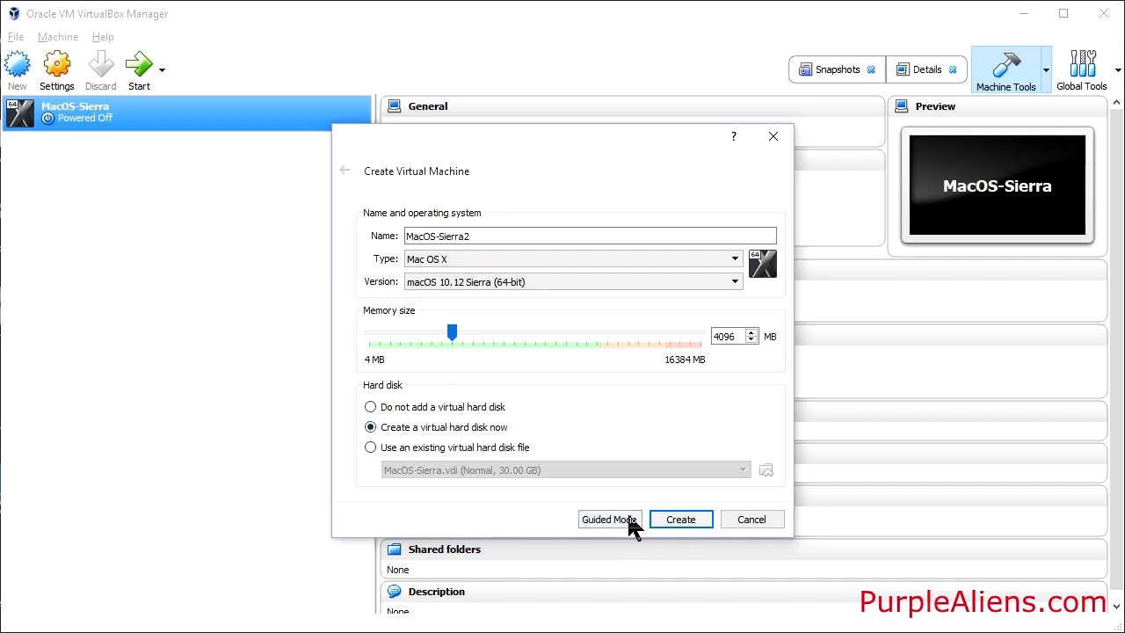
click(681, 520)
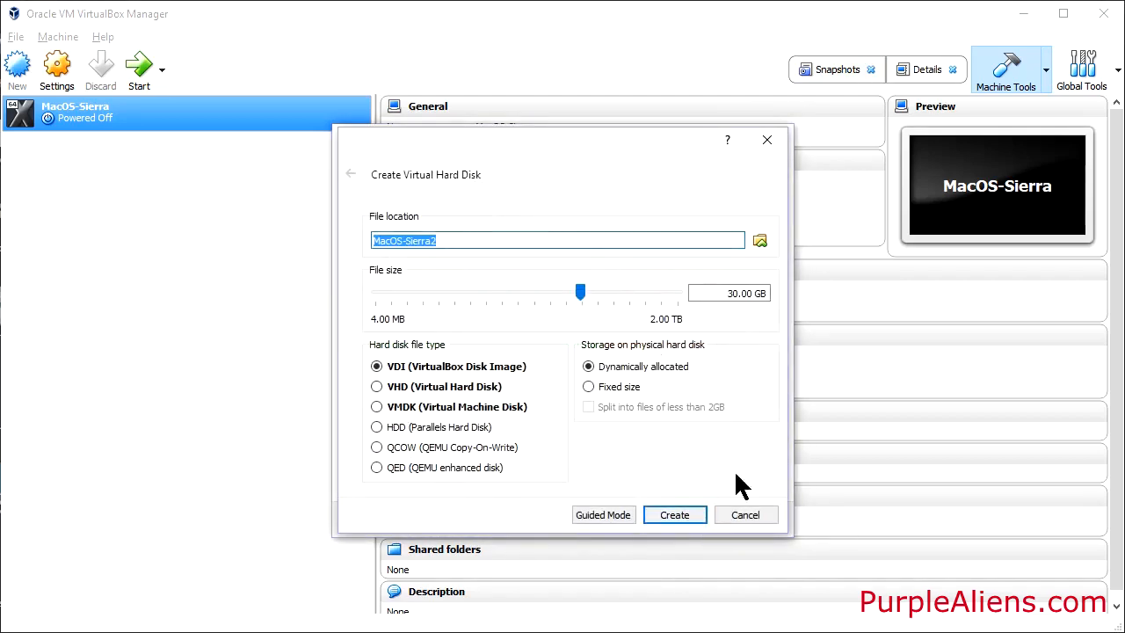
click(695, 515)
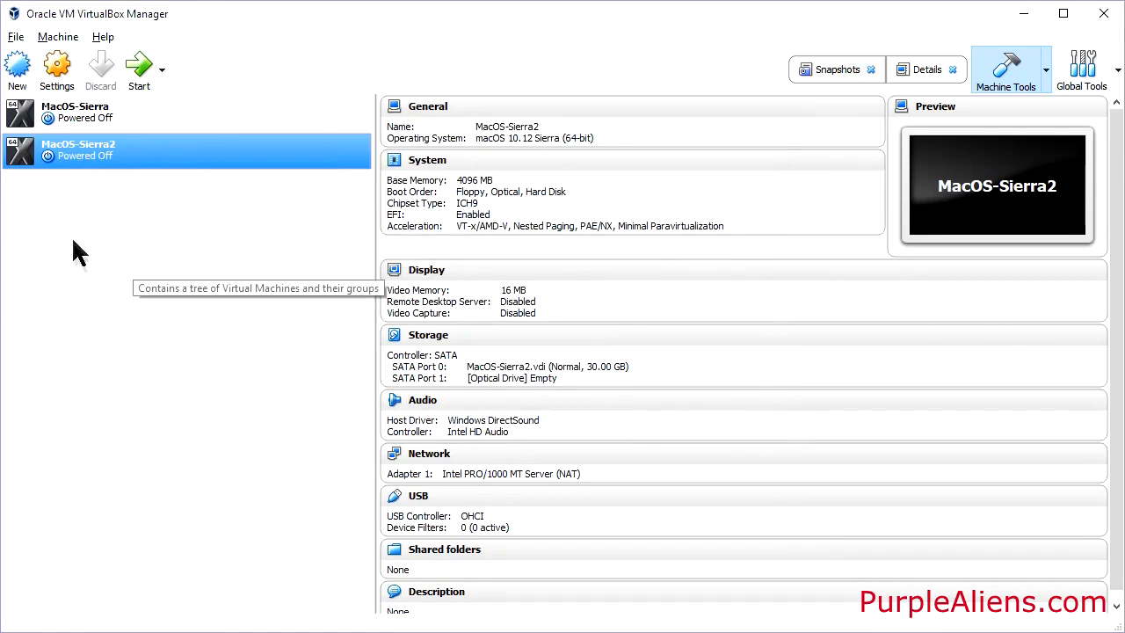
- In the MacOS-Sierra2 system settings, disable Floppy booting and move Floppy below Hard Disk in the boot order
click(58, 70)
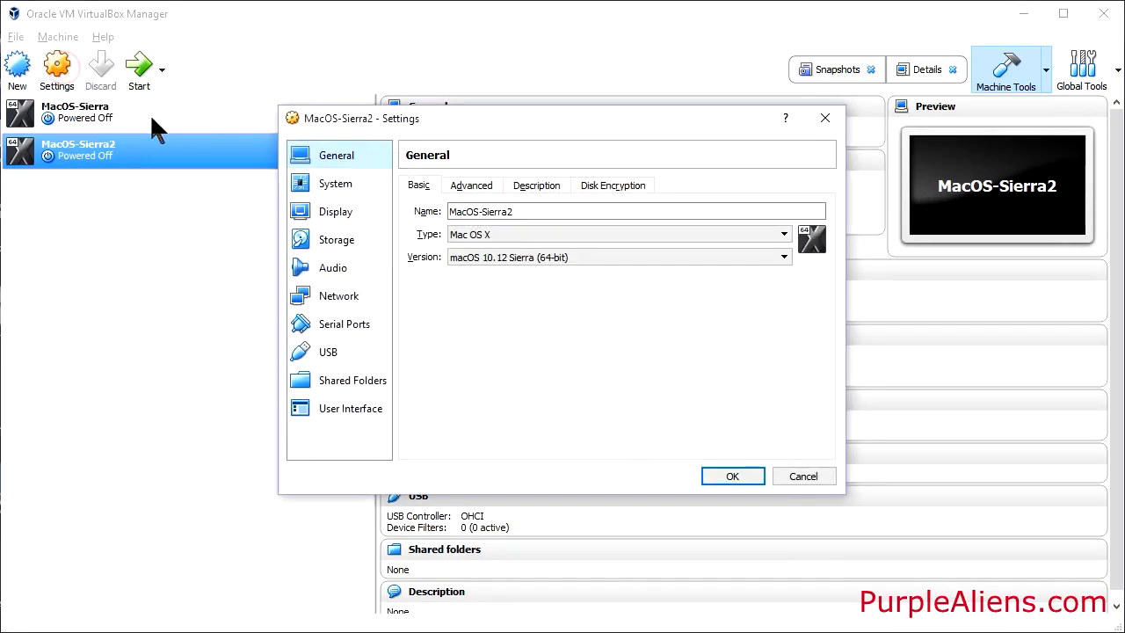
click(343, 187)
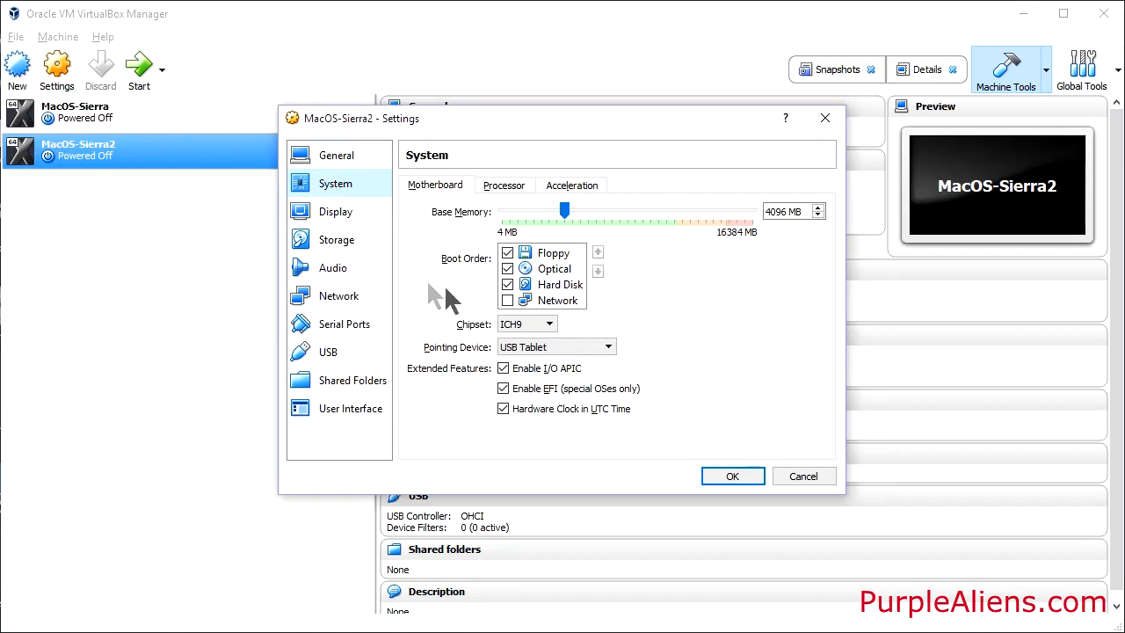
click(507, 254)
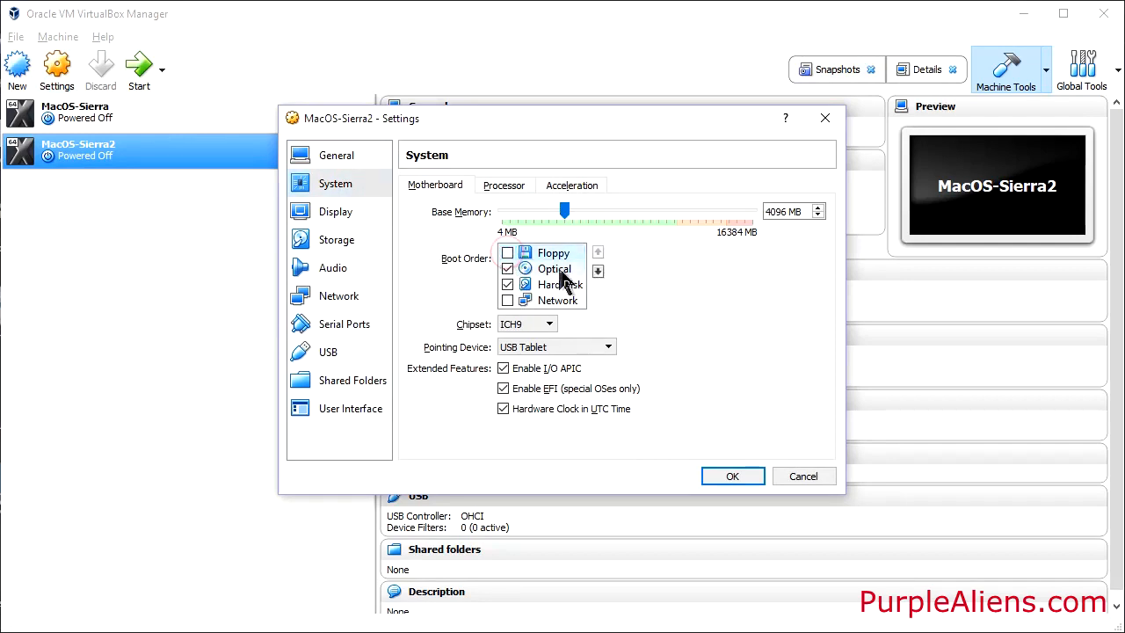
click(598, 272)
click(598, 271)
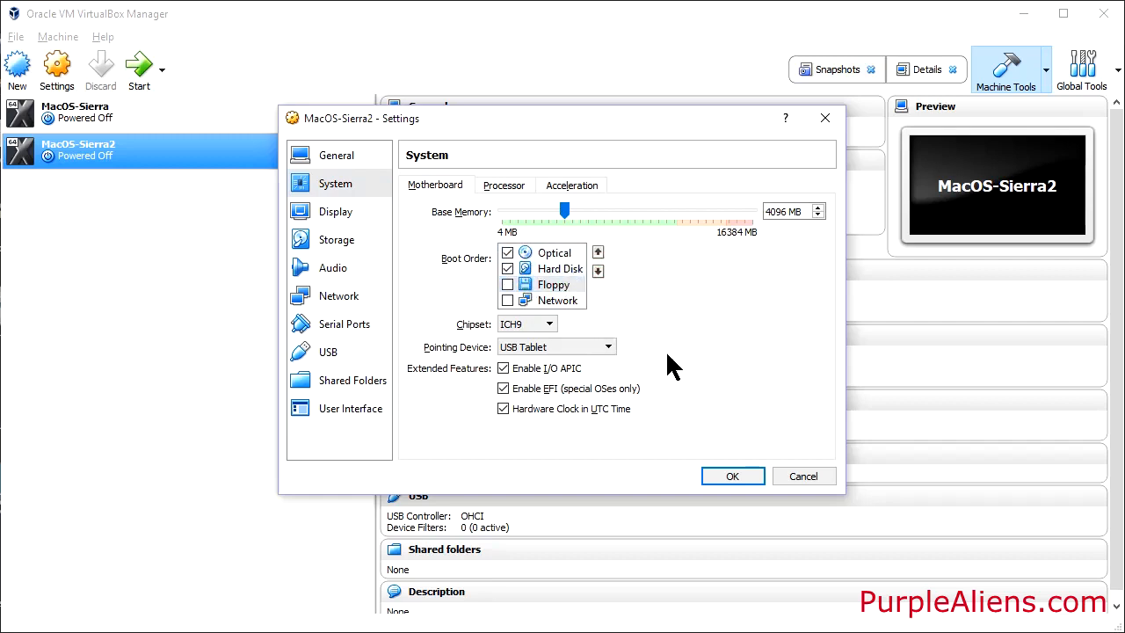
- Assign 4 processors and 128 MB of video memory to the virtual machine
click(526, 185)
drag(505, 211, 616, 211)
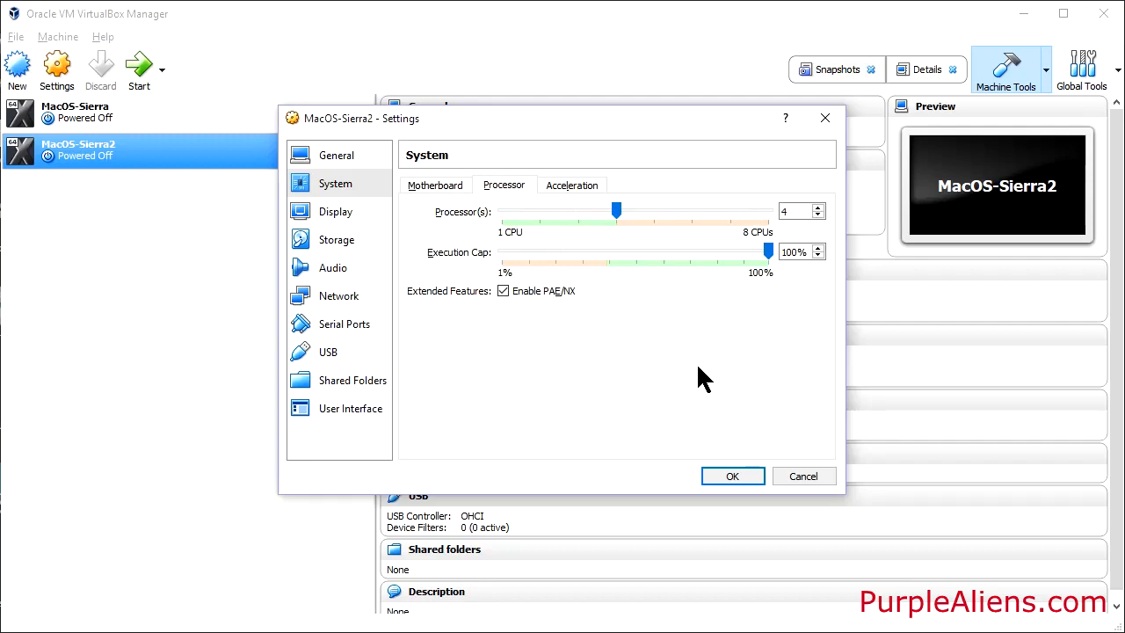
click(361, 213)
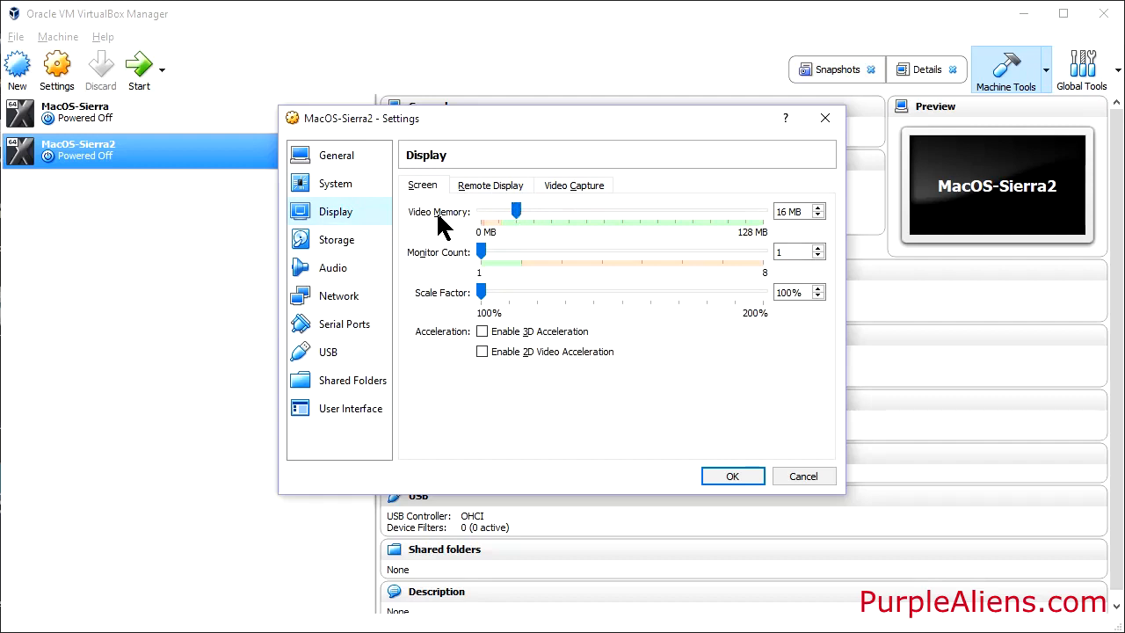
drag(516, 218, 769, 237)
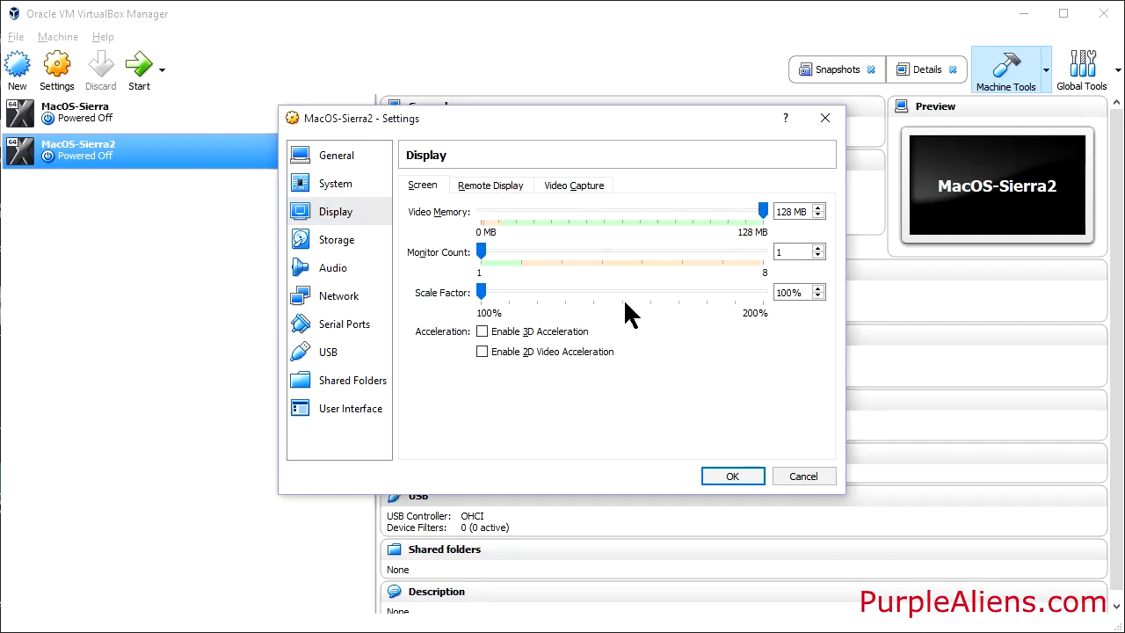
- Remove the empty optical drive from the SATA controller in the machine's storage settings
click(375, 239)
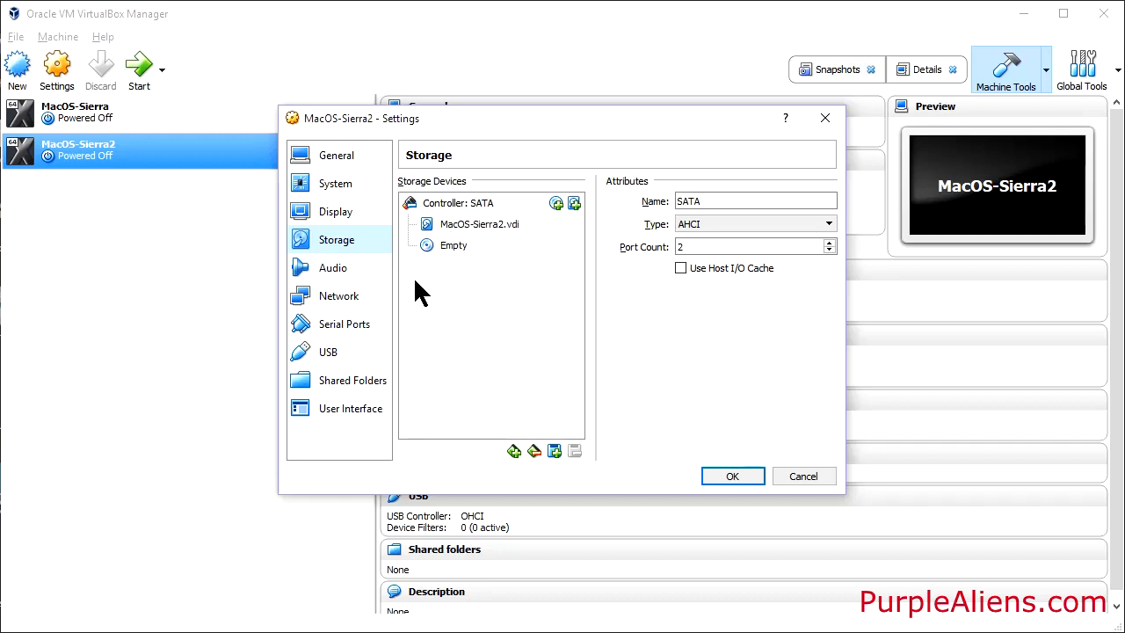
click(450, 250)
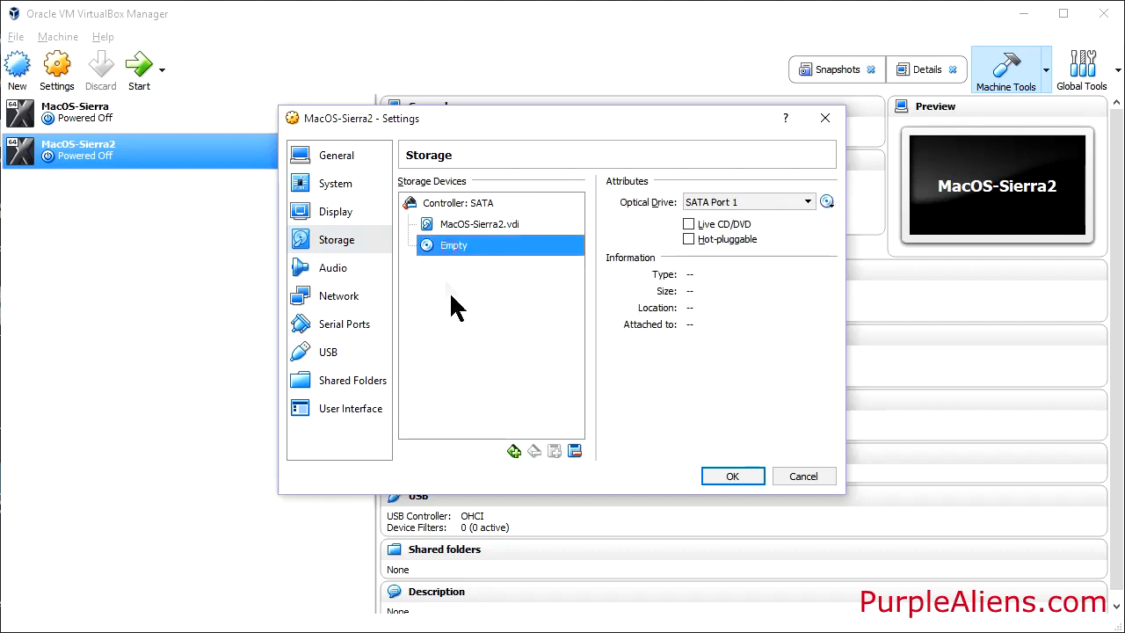
click(575, 450)
click(533, 369)
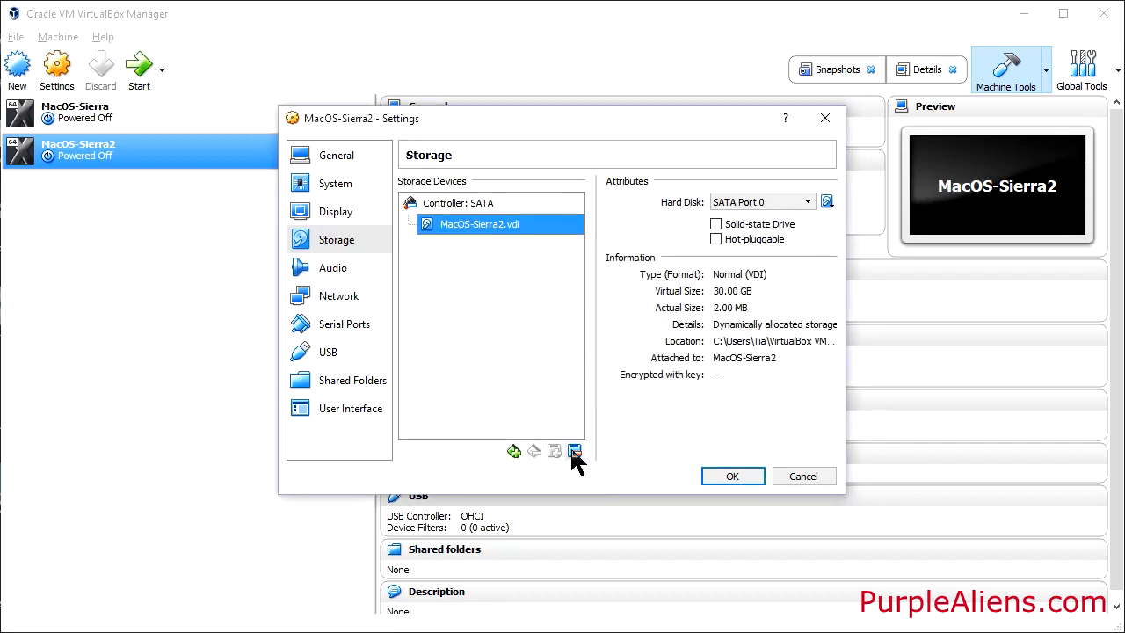
- Add a second SATA controller and attach an optical drive to it containing macos-sierra-10.12.iso
click(514, 450)
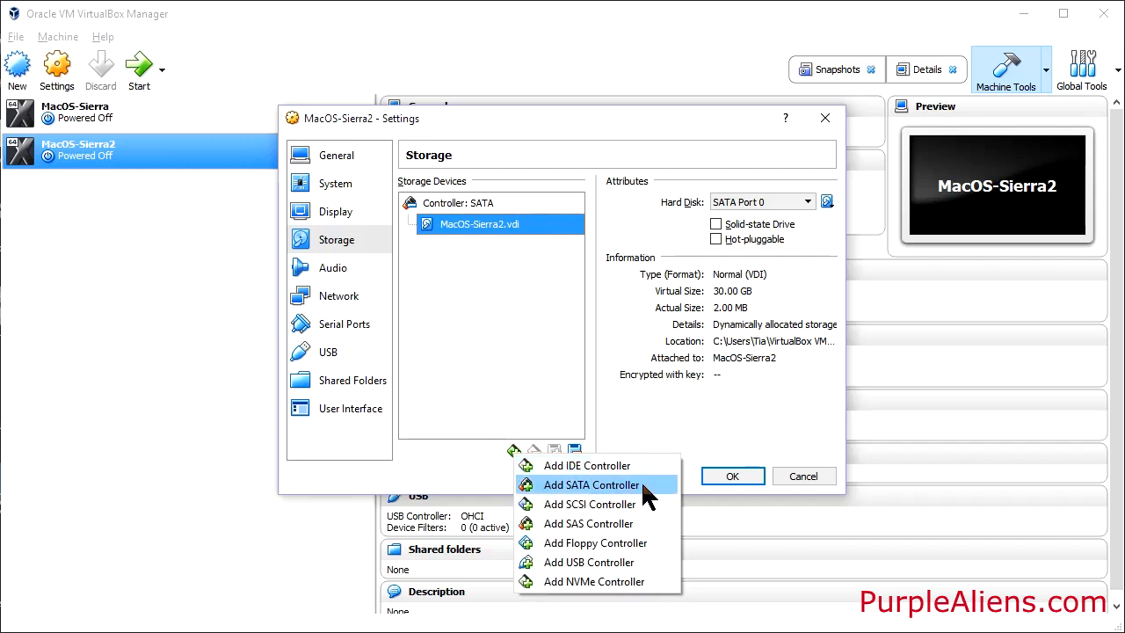
click(592, 485)
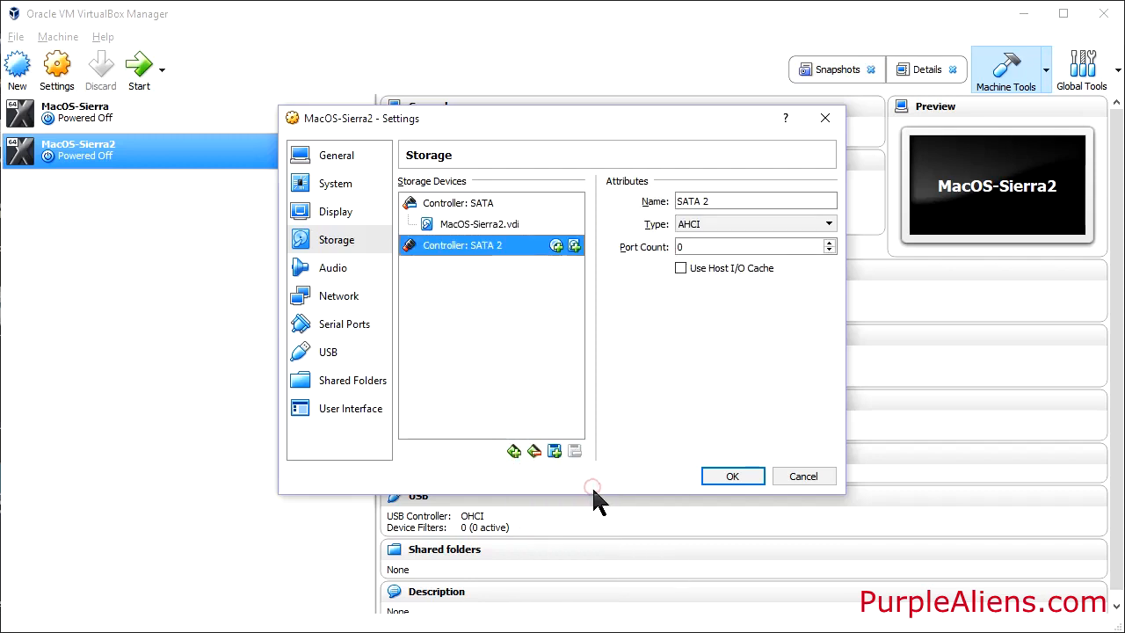
click(556, 247)
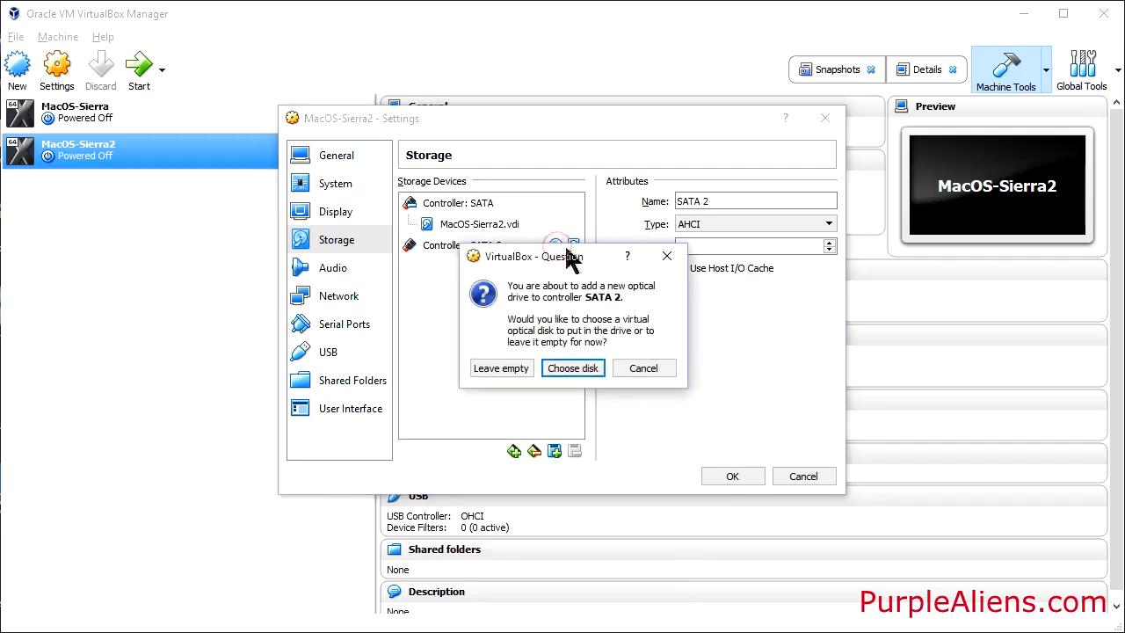
click(580, 368)
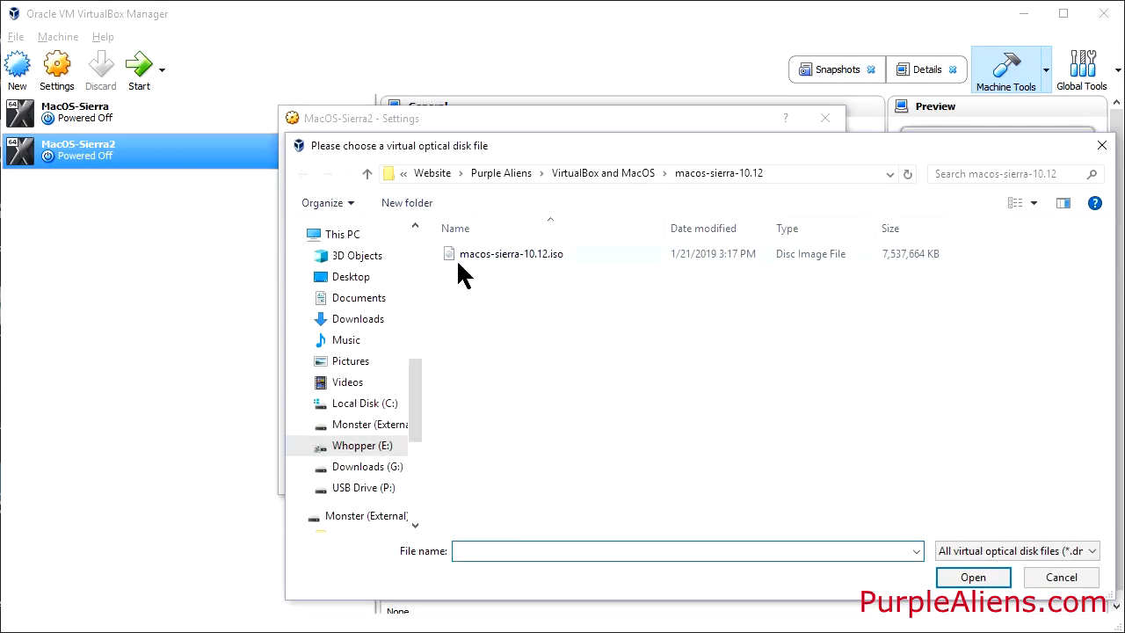
click(535, 255)
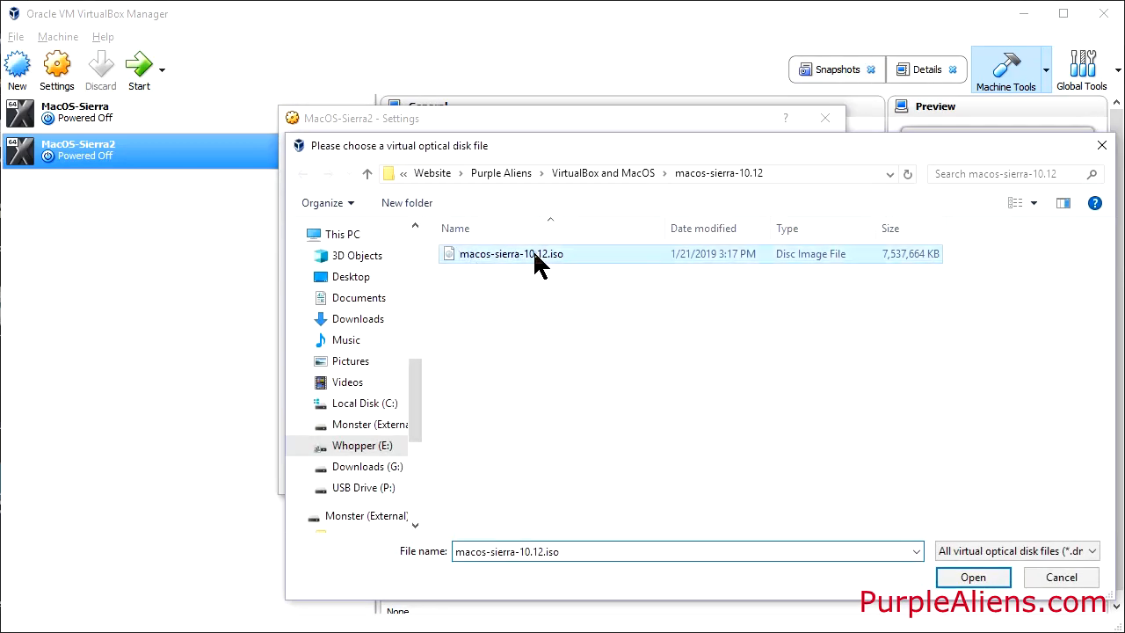
click(965, 577)
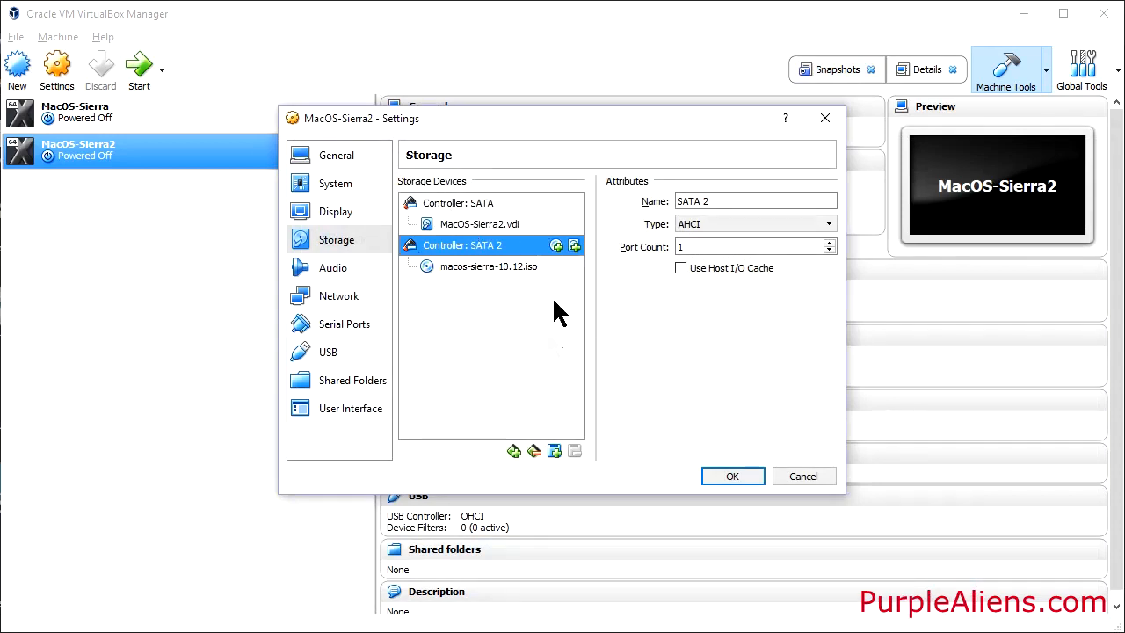
- Disable audio for the virtual machine
click(336, 267)
click(405, 183)
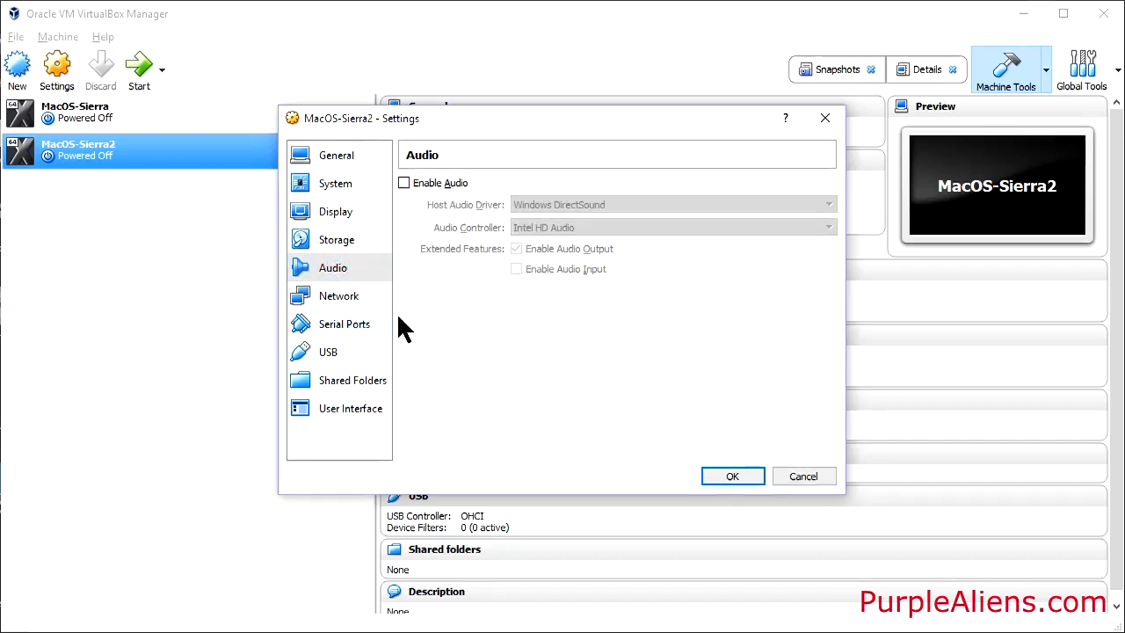
- Add a port forwarding rule to network Adapter 1 named SSH, using TCP with host IP 127.0.0.1 and host port 2222
click(351, 297)
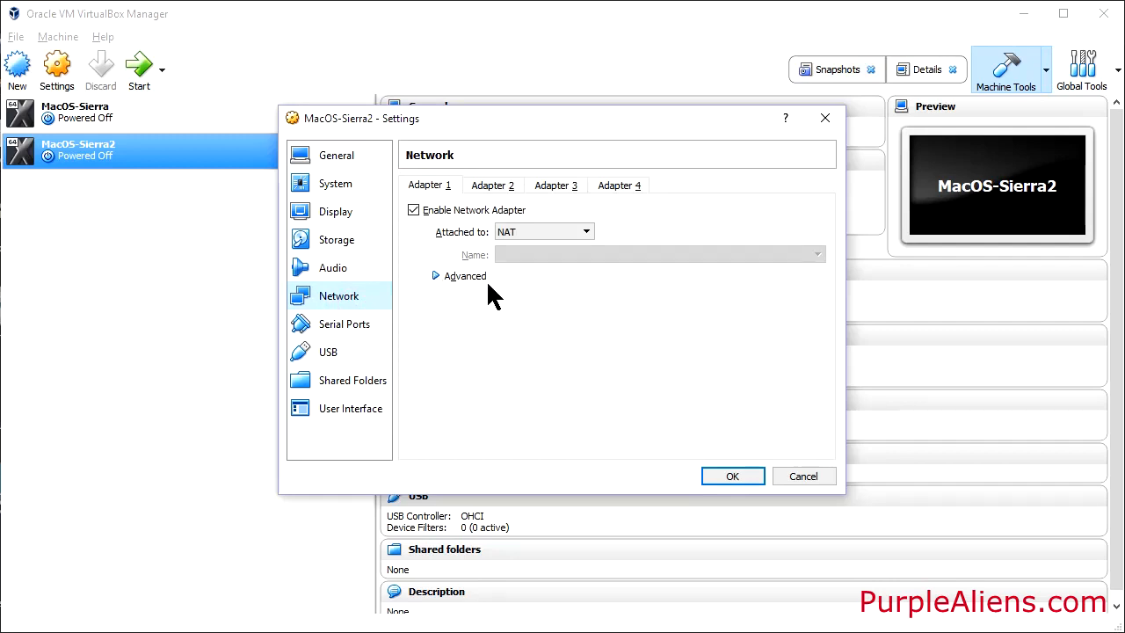
click(436, 277)
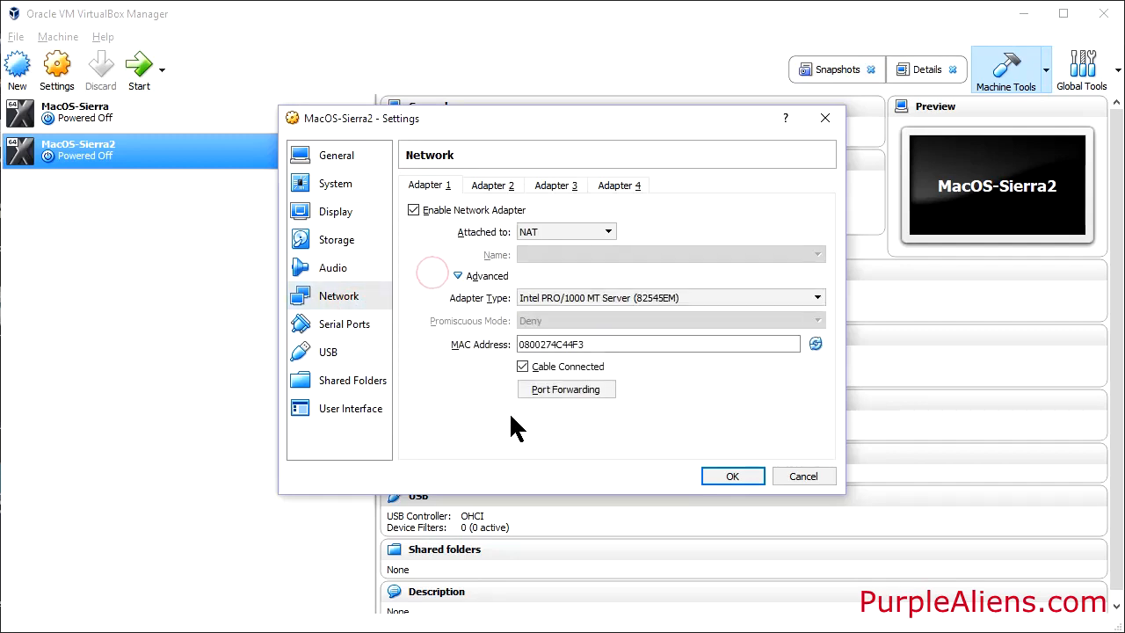
click(607, 392)
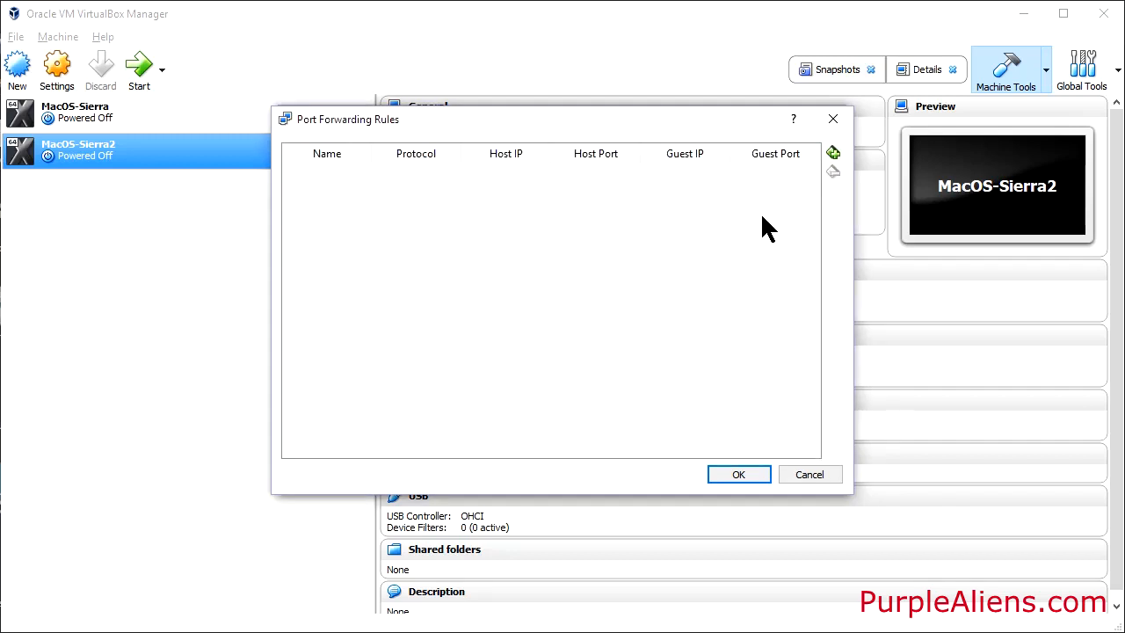
click(832, 154)
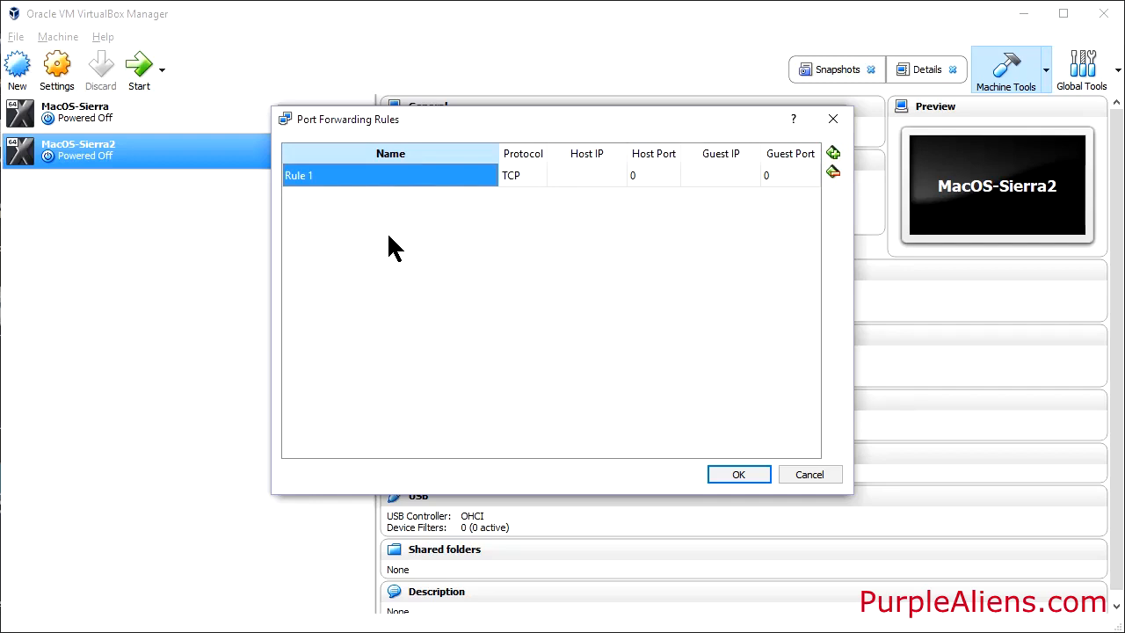
text(SSH)
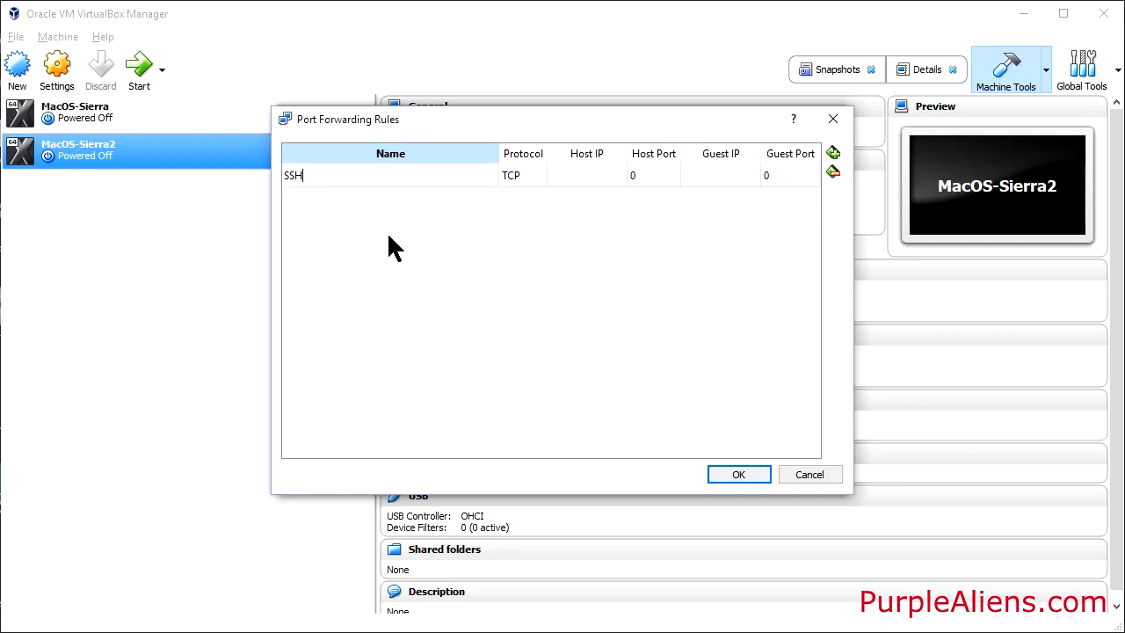
key(Tab)
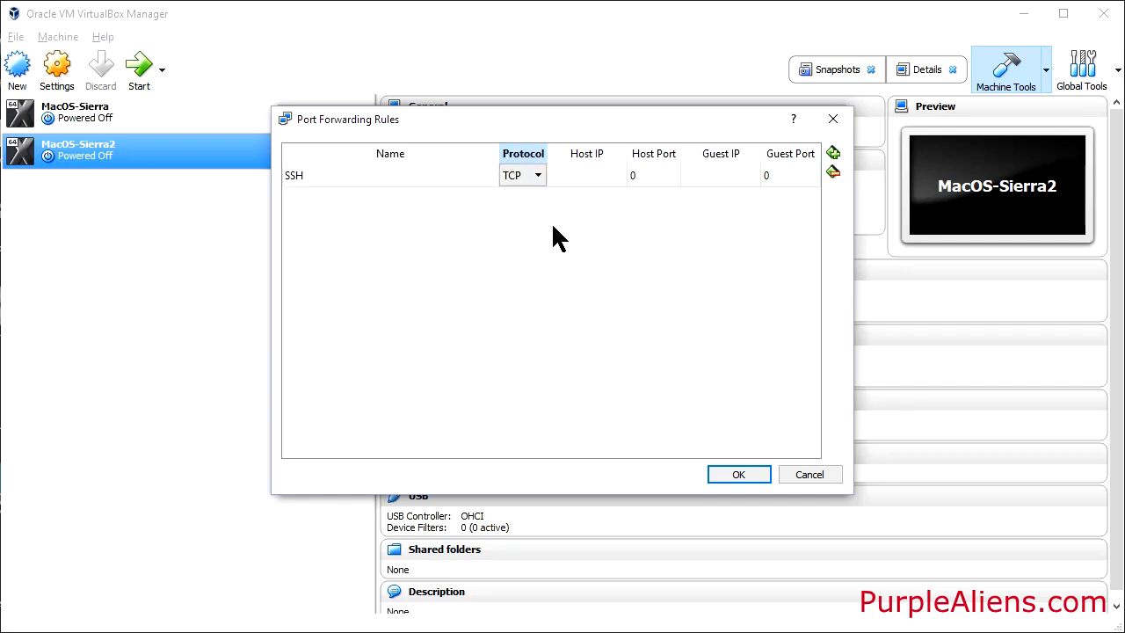
key(Tab)
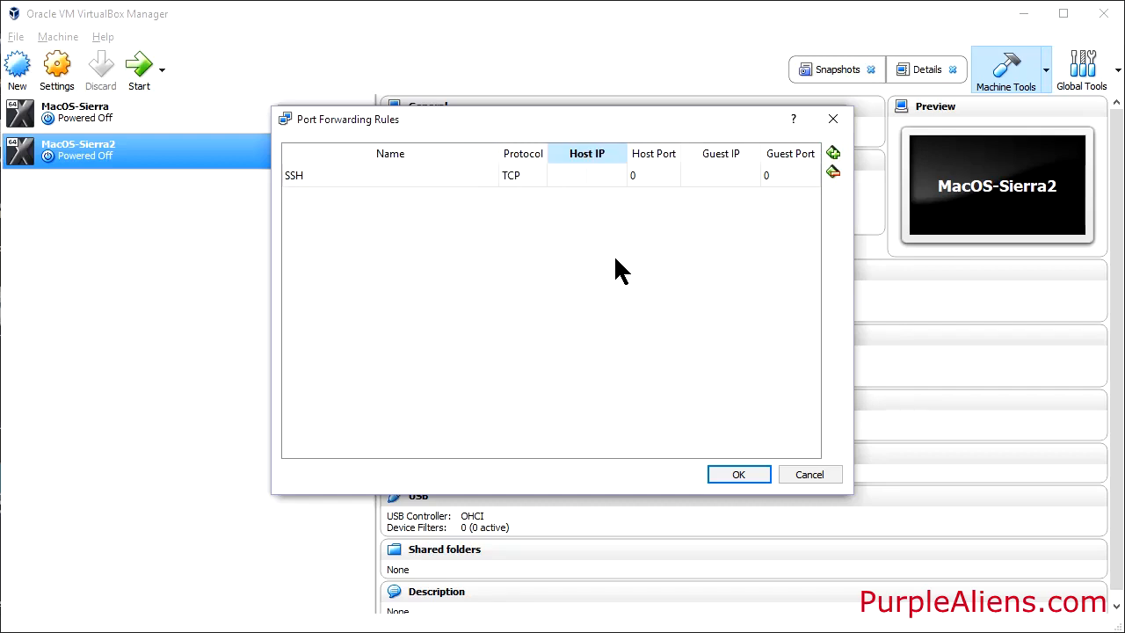
text(127.0.0.1)
double_click(647, 166)
text(22)
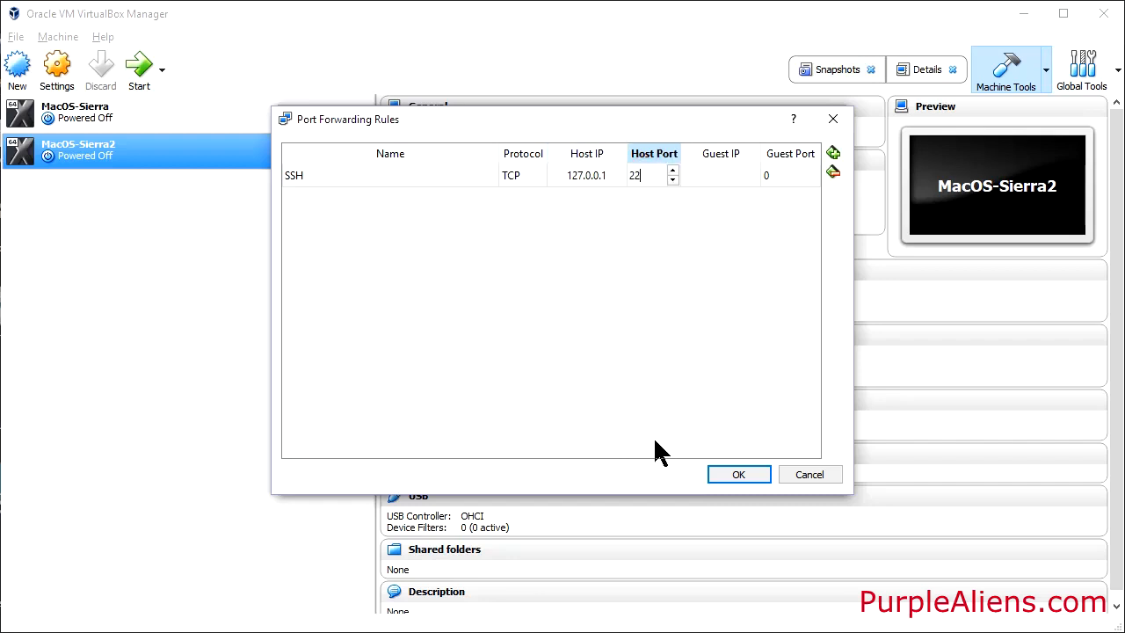
text(22)
- Set the SSH rule's guest IP to 10.0.2.15 and guest port to 22, and accept the port forwarding rules
key(Tab)
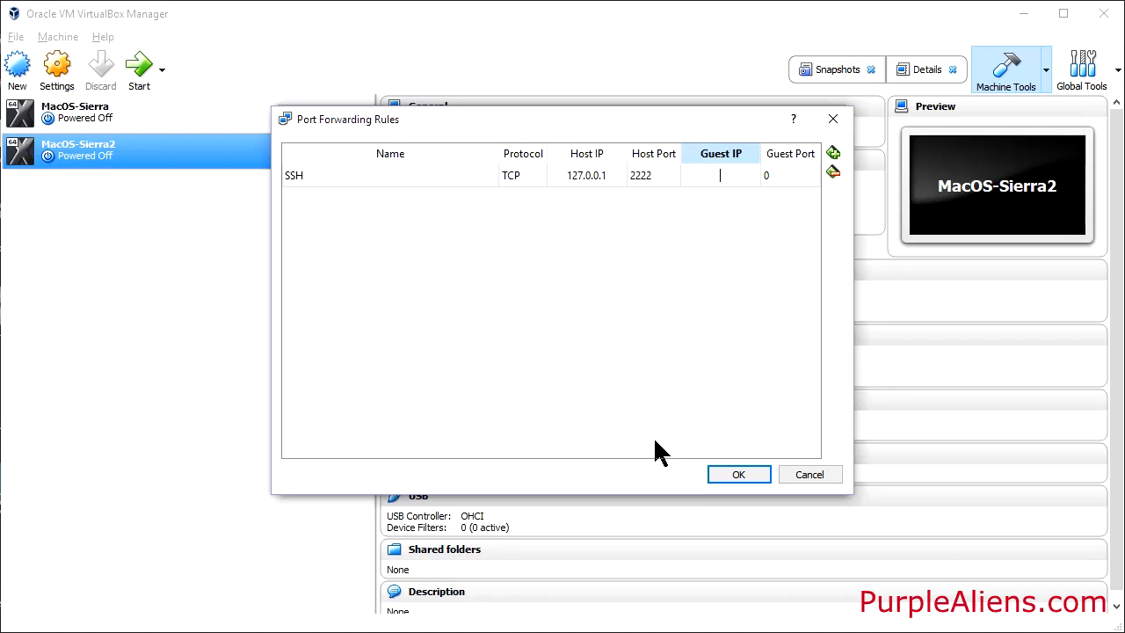
text(10.0.2.15)
key(Tab)
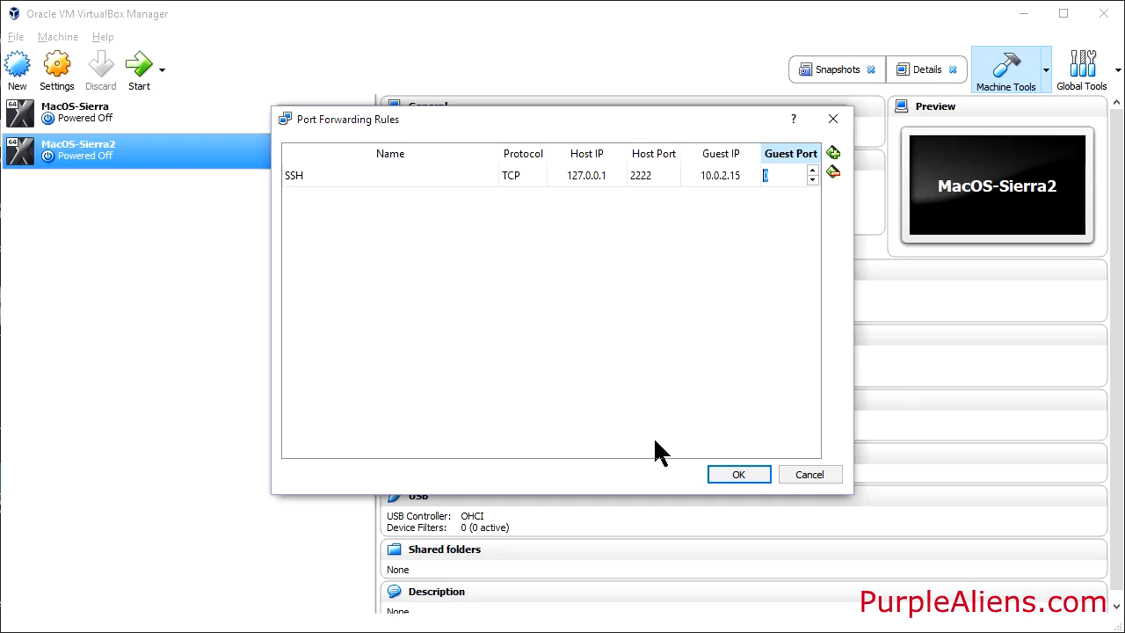
text(22)
click(758, 475)
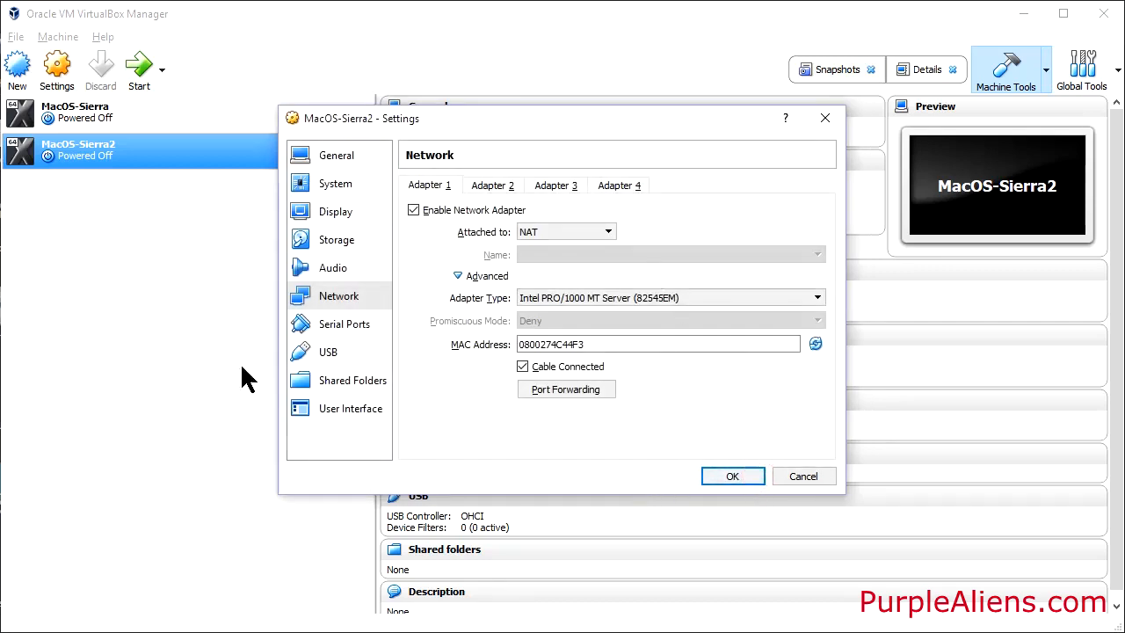
- Save the virtual machine settings and, in Command Prompt, change to the folder C:\Program Files\Oracle\VirtualBox
click(743, 477)
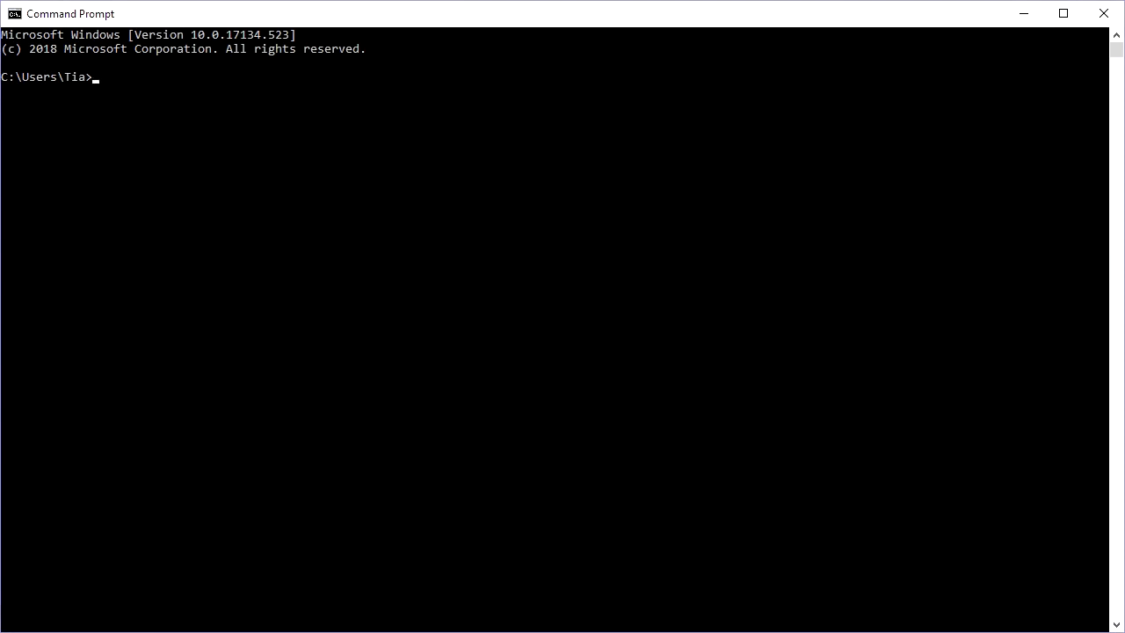
text(cd "C:\Program Files\Oracle\VirtualBox")
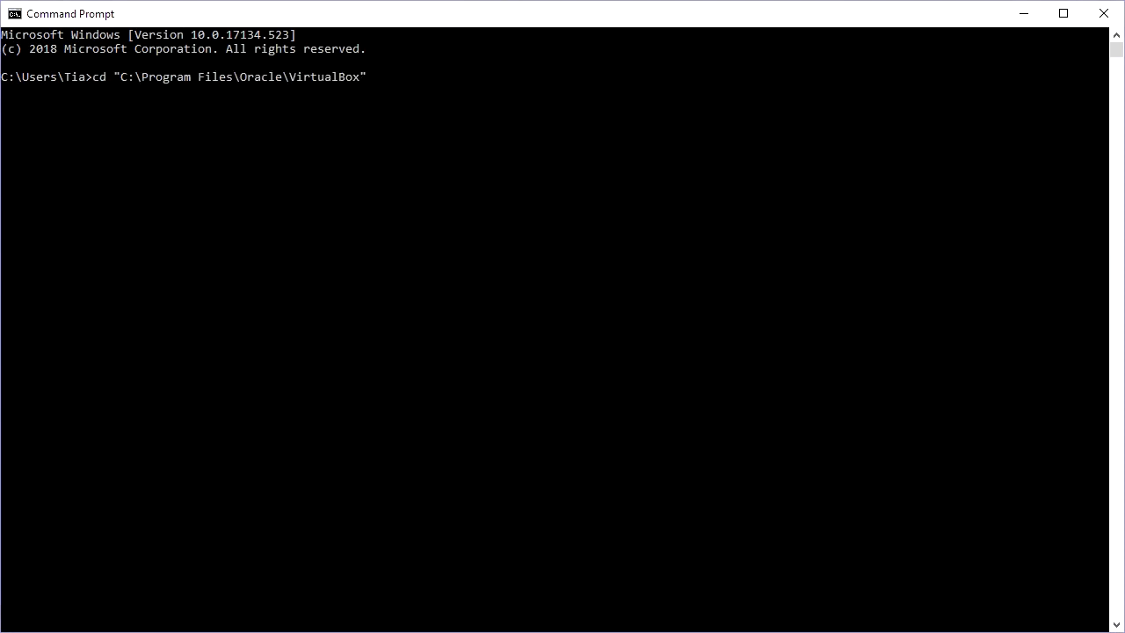
key(Return)
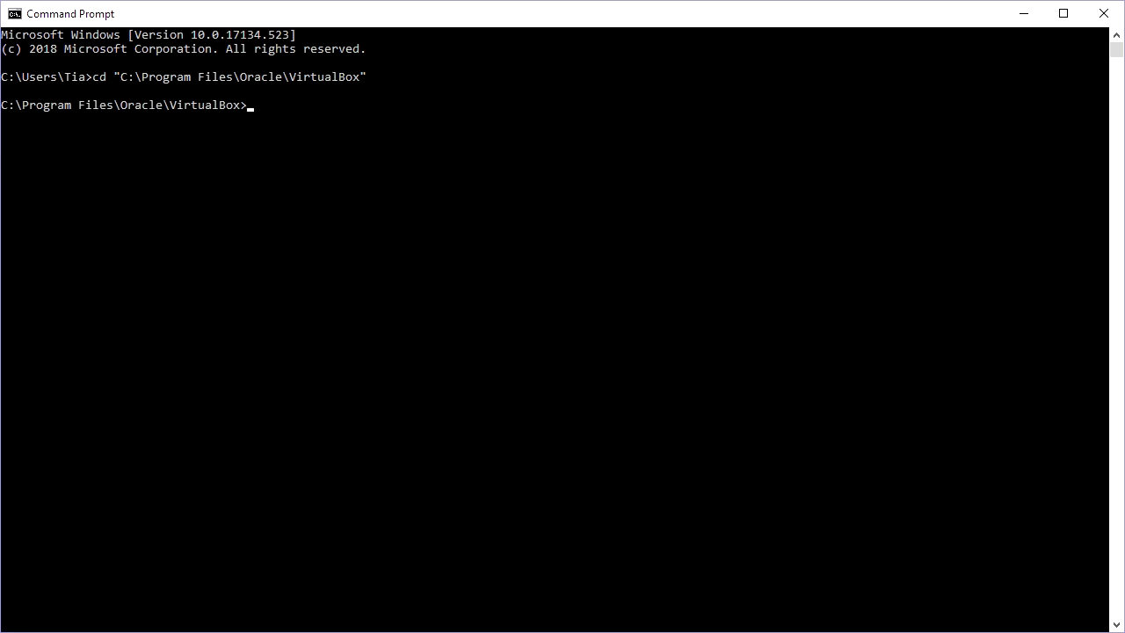
key(alt+Tab)
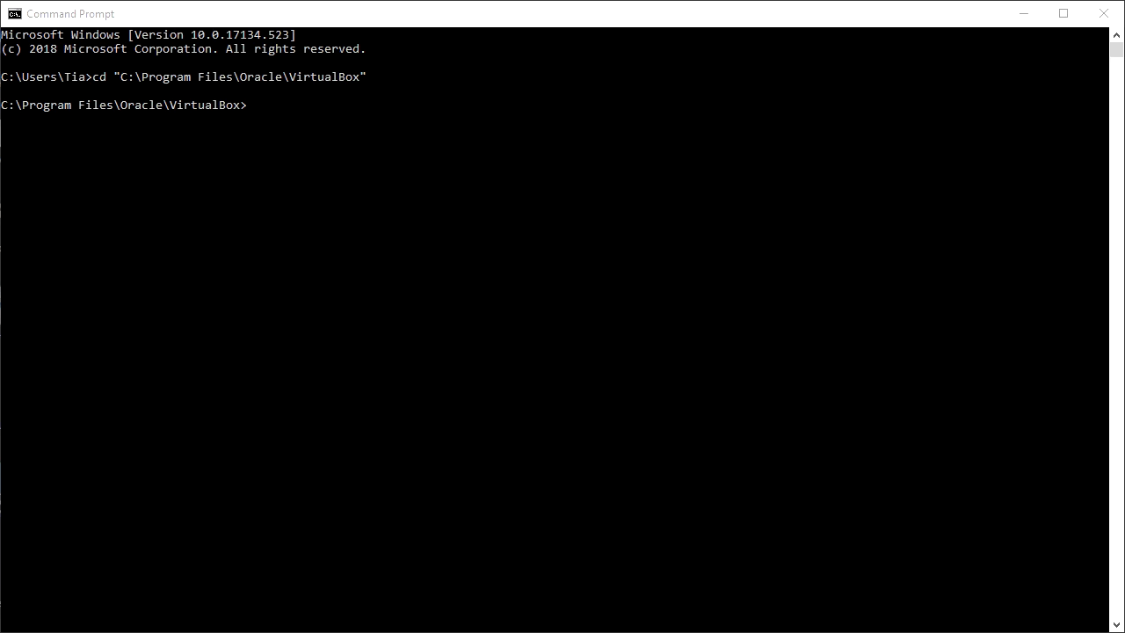
key(alt+Tab)
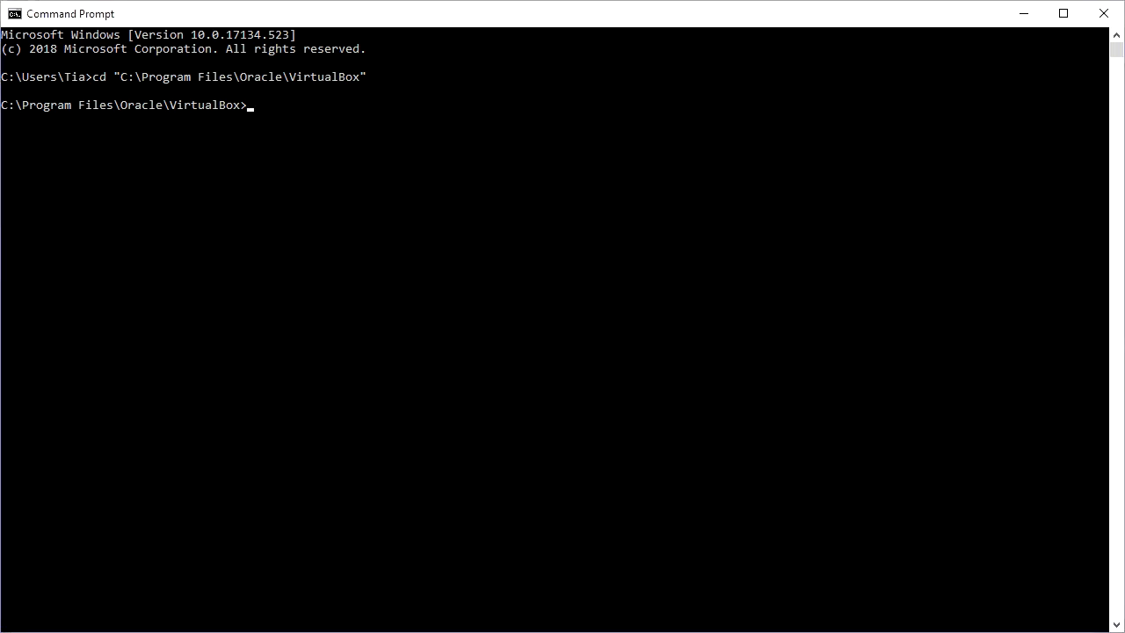
key(ctrl+v)
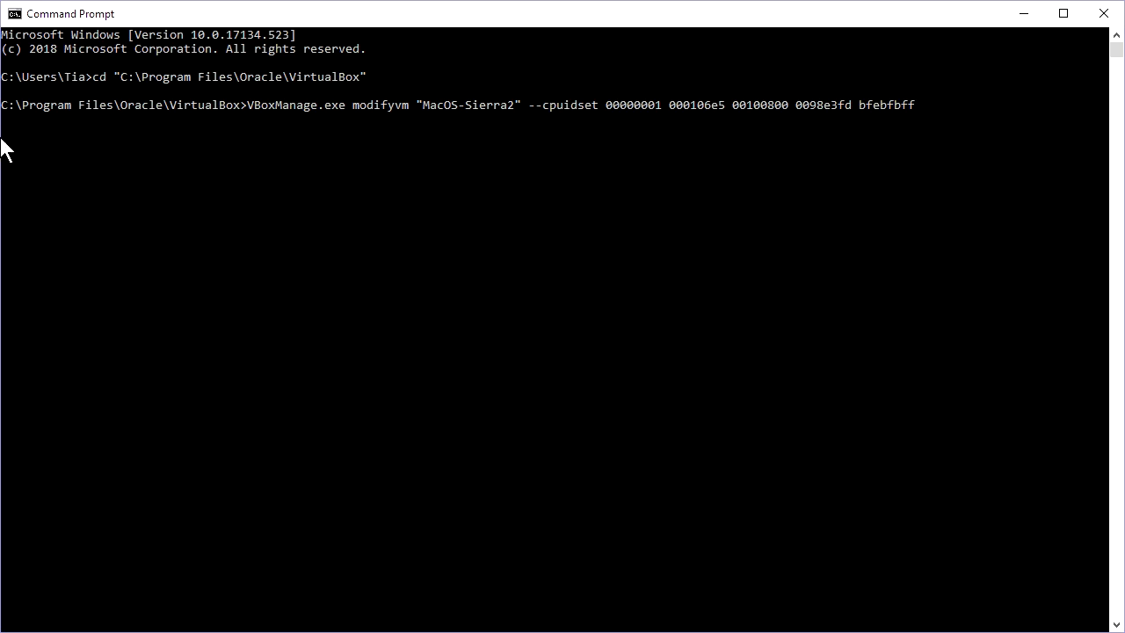
key(Return)
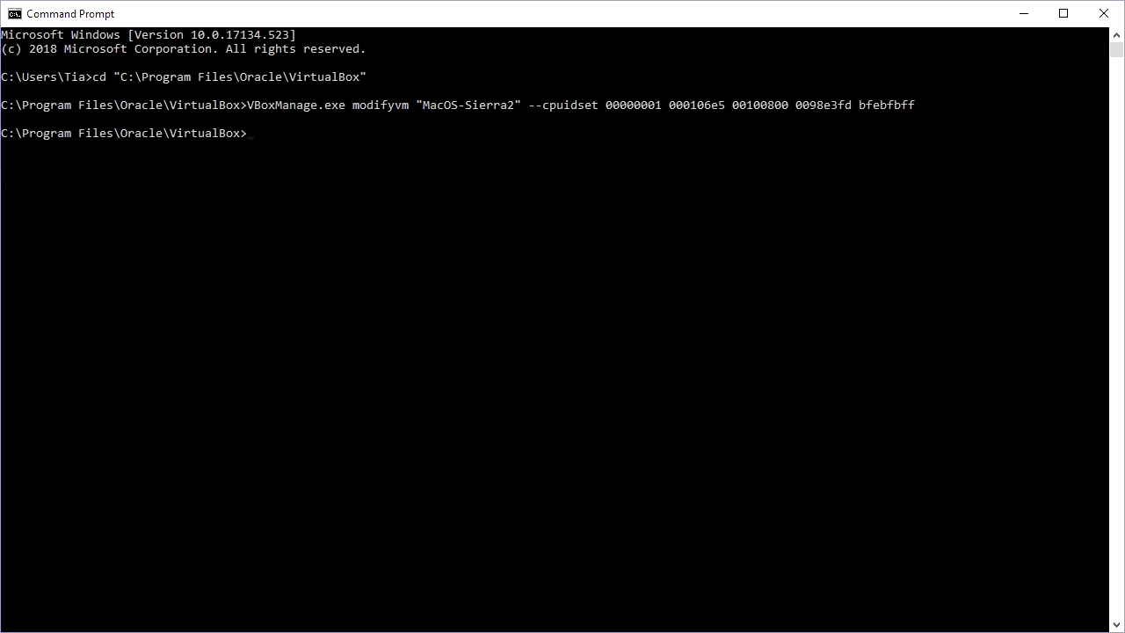
- With VBoxManage setextradata, set MacOS-Sierra2's EFI values DmiSystemProduct to "iMac11,3", DmiSystemVersion to "1.0" and DmiBoardProduct to "Iloveapple"
key(alt+Tab)
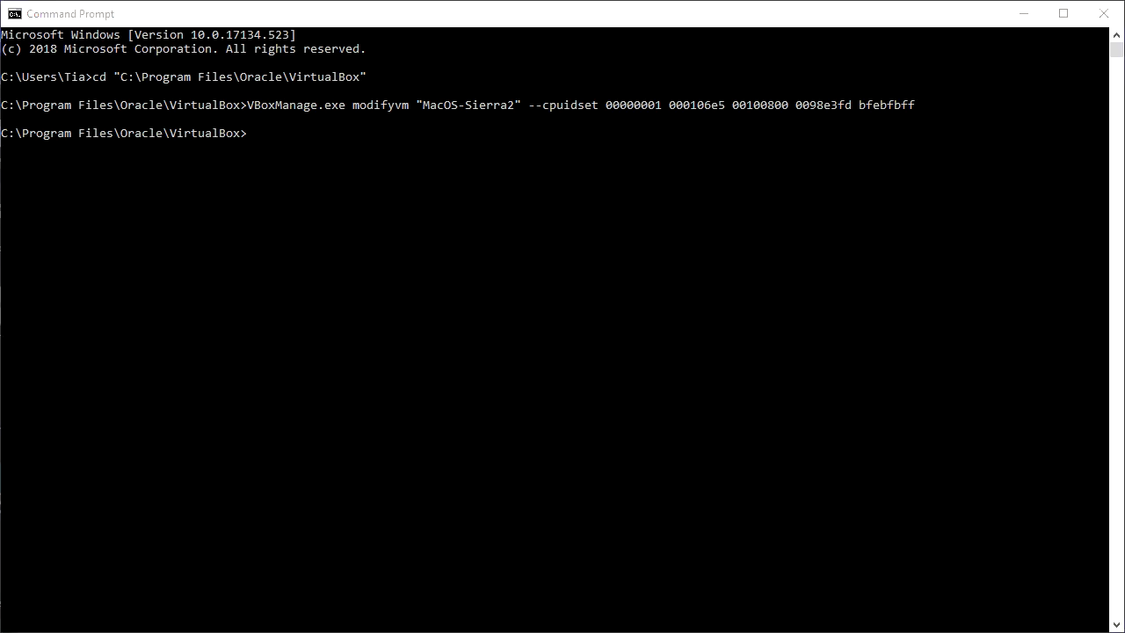
click(233, 23)
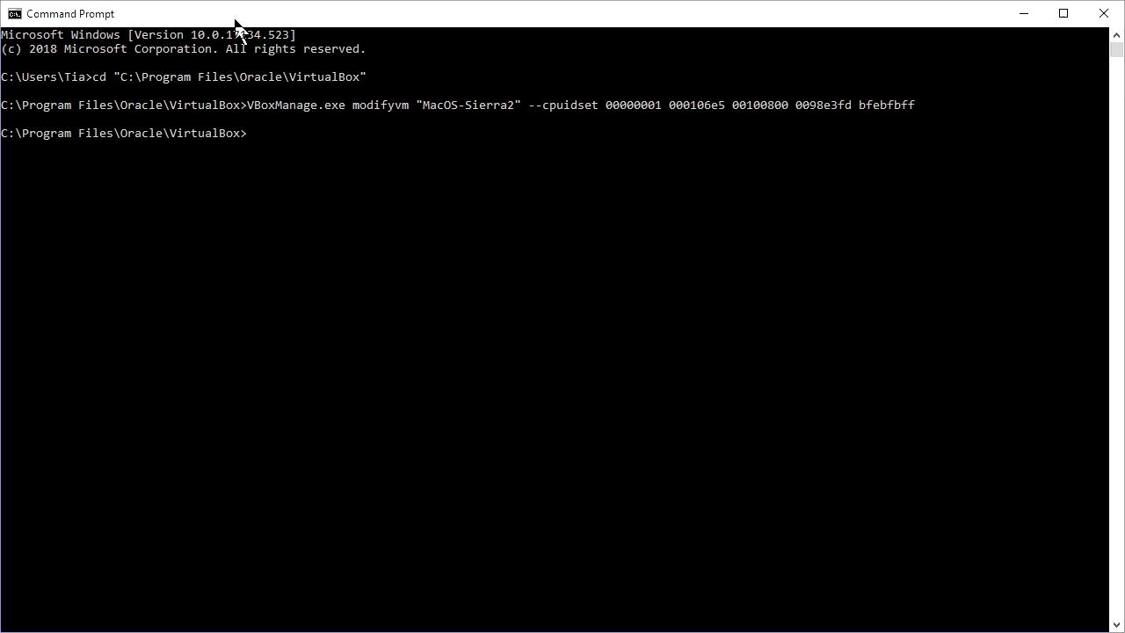
right_click(109, 139)
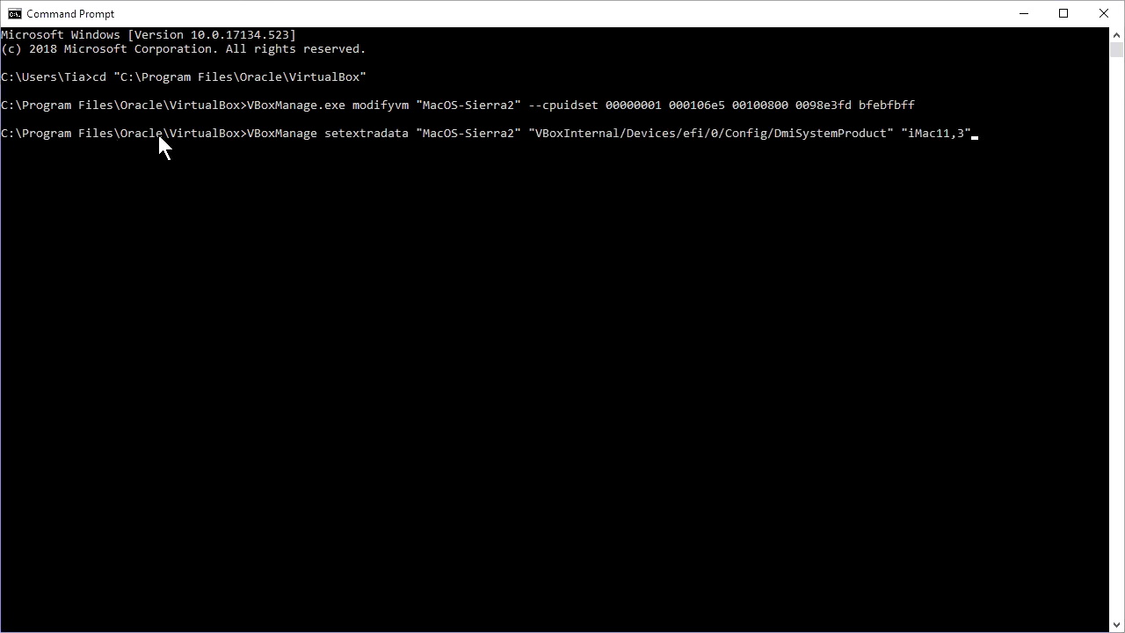
click(425, 134)
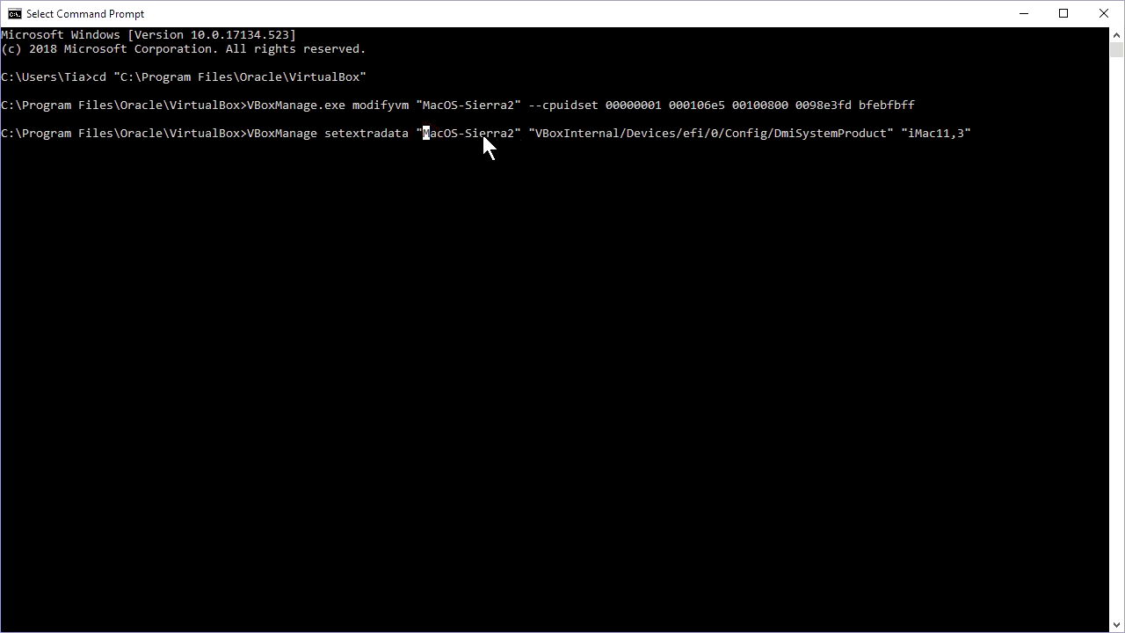
key(Escape)
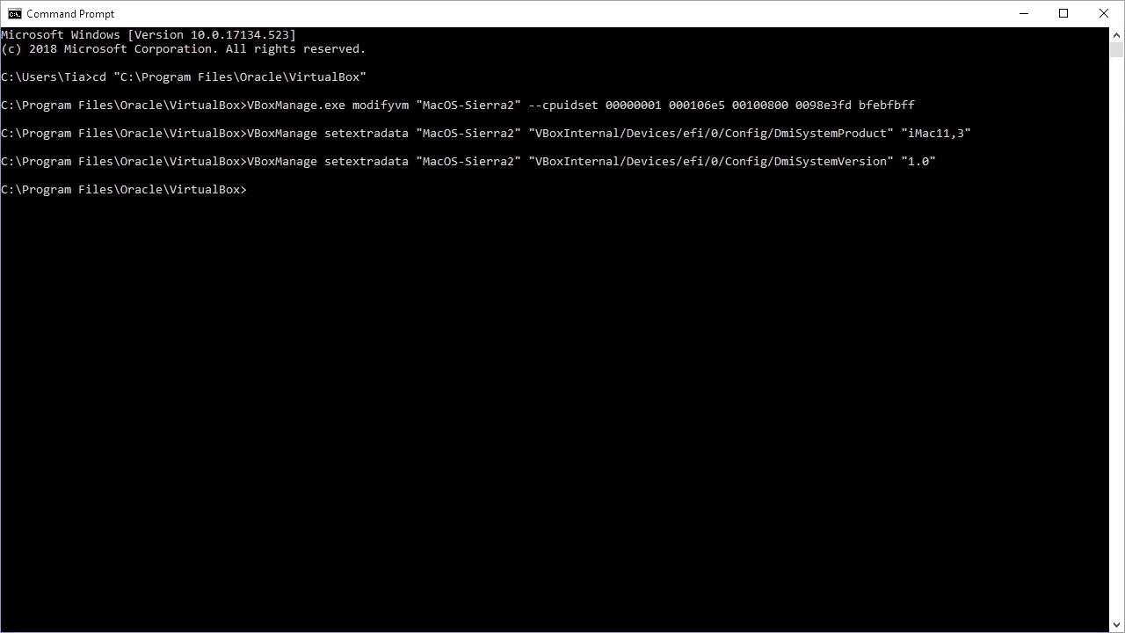
text(VBoxManage setextradata "MacOS-Sierra2" "VBoxInternal/Devices/efi/0/Config/DmiBoardProduct" "Iloveapple")
key(Return)
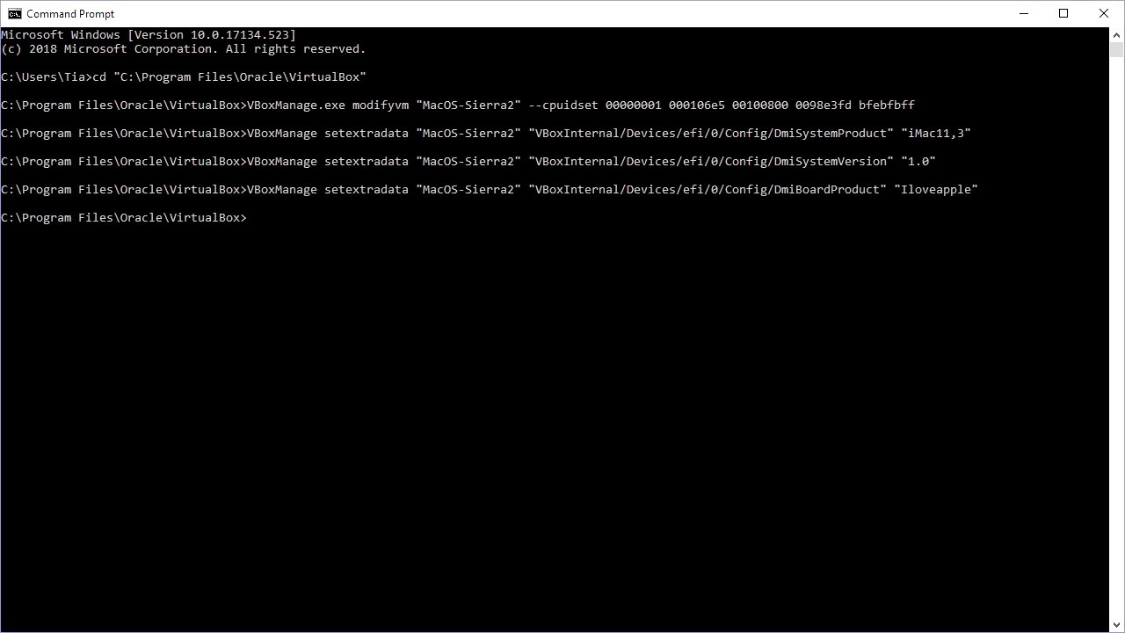
- Set the smc/0/Config DeviceKey of MacOS-Sierra2 with VBoxManage setextradata, and set GetKeyFromRealSMC to 1
text(VBoxManage setextradata "MacOS-Sierra2" "VBoxInternal/Devices/smc/0/Config/DeviceKey" "ourhardworkbythesewordsguardedpleasedontsteal(c)AppleComputerInc")
key(Return)
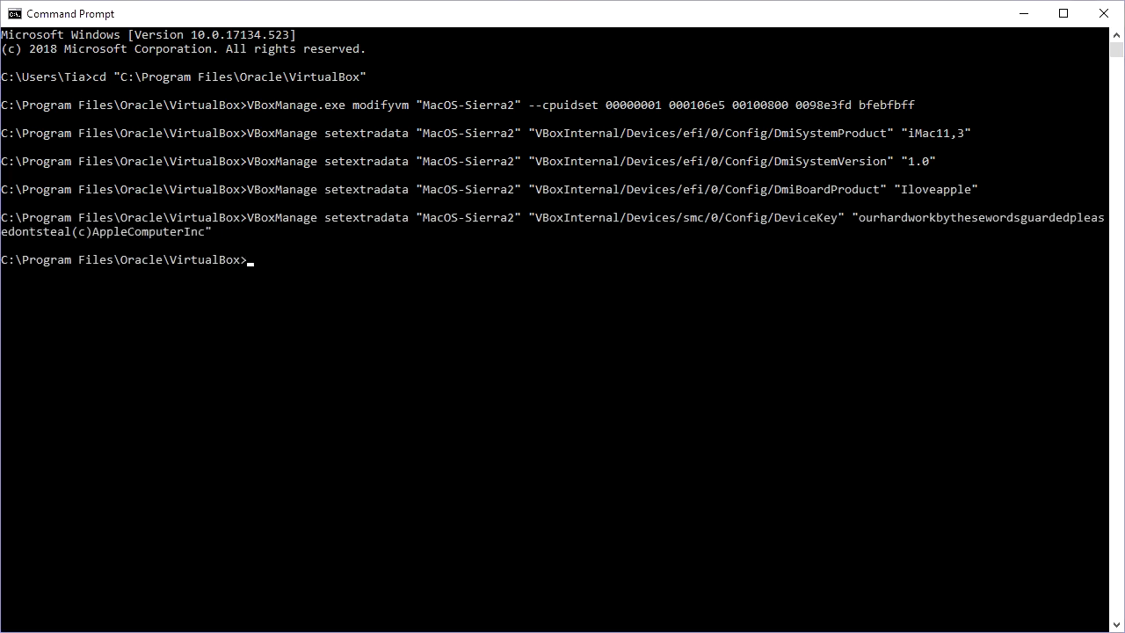
key(alt+Tab)
key(alt+Tab)
text(VBoxManage setextradata "MacOS-Sierra2" "VBoxInternal/Devices/smc/0/Config/GetKeyFromRealSMC" 1)
key(Return)
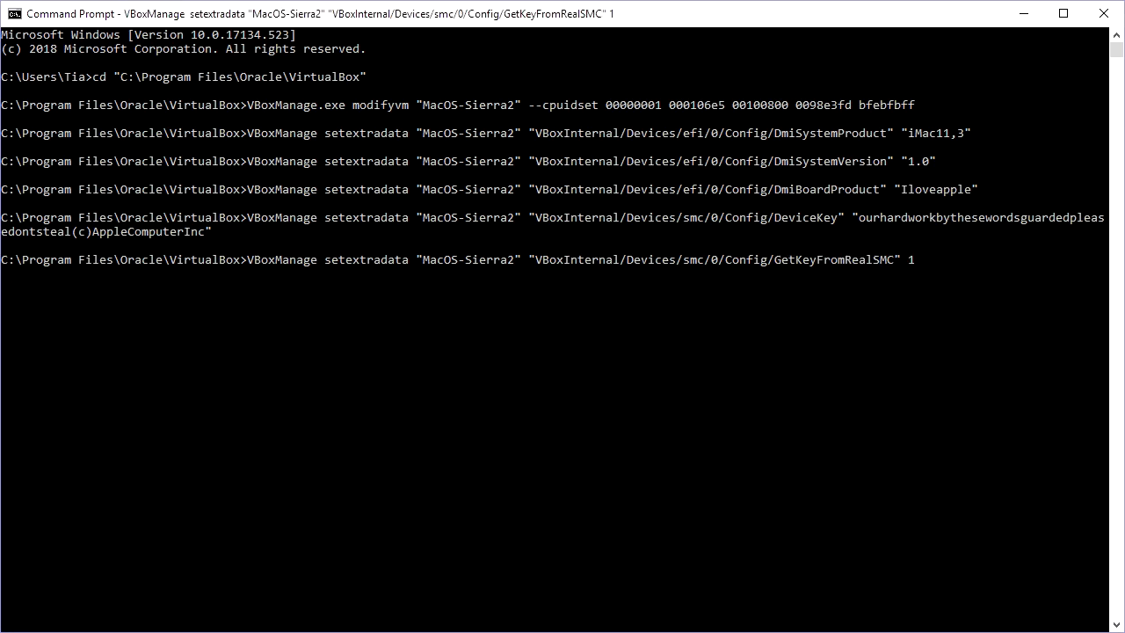
- Set VBoxInternal2/EfiGopMode to 4 for MacOS-Sierra2 with VBoxManage setextradata
key(alt+Tab)
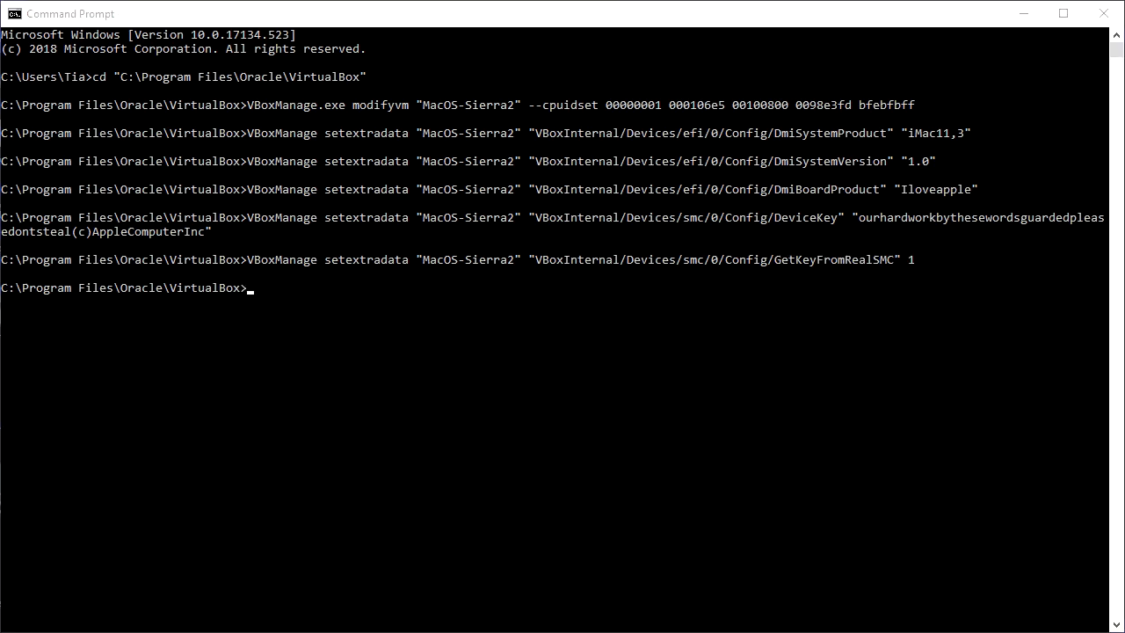
key(alt+Tab)
text(VBoxManage setextradata "MacOS-Sierra2" VBoxInternal2/EfiGopMode 4)
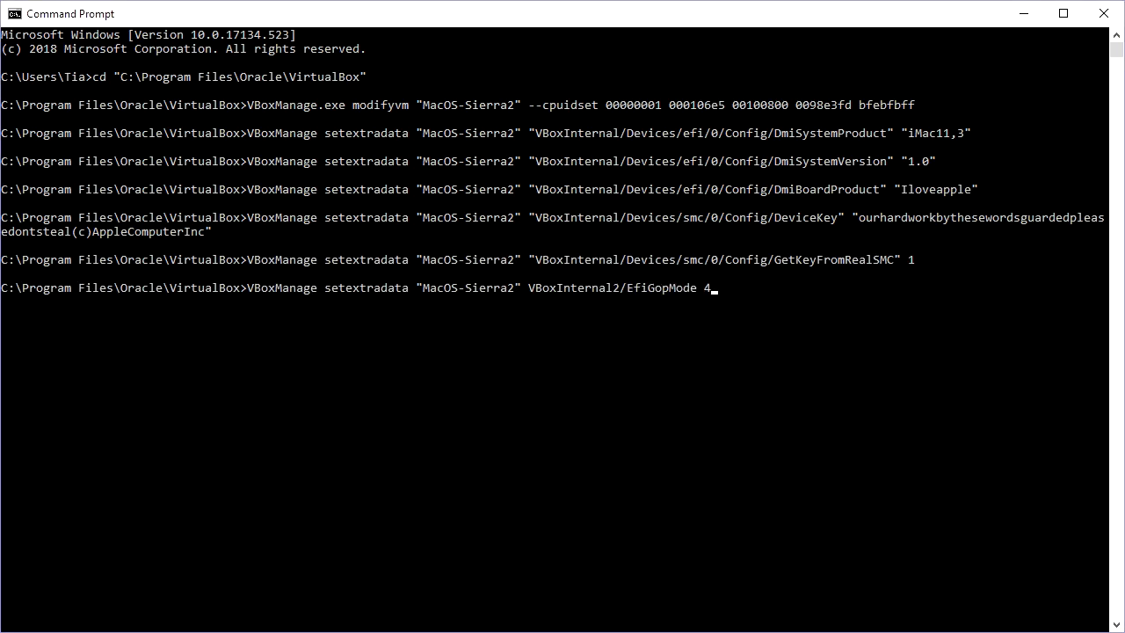
key(Return)
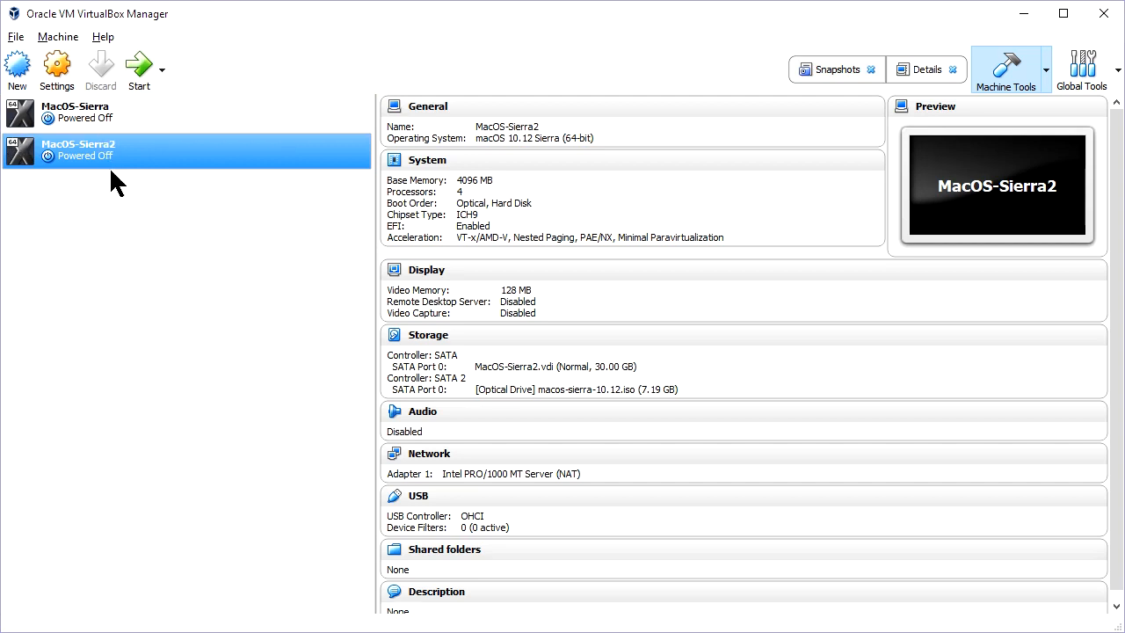
- Switch to VirtualBox Manager, start MacOS-Sierra2 and continue the installer with English as the main language
click(141, 76)
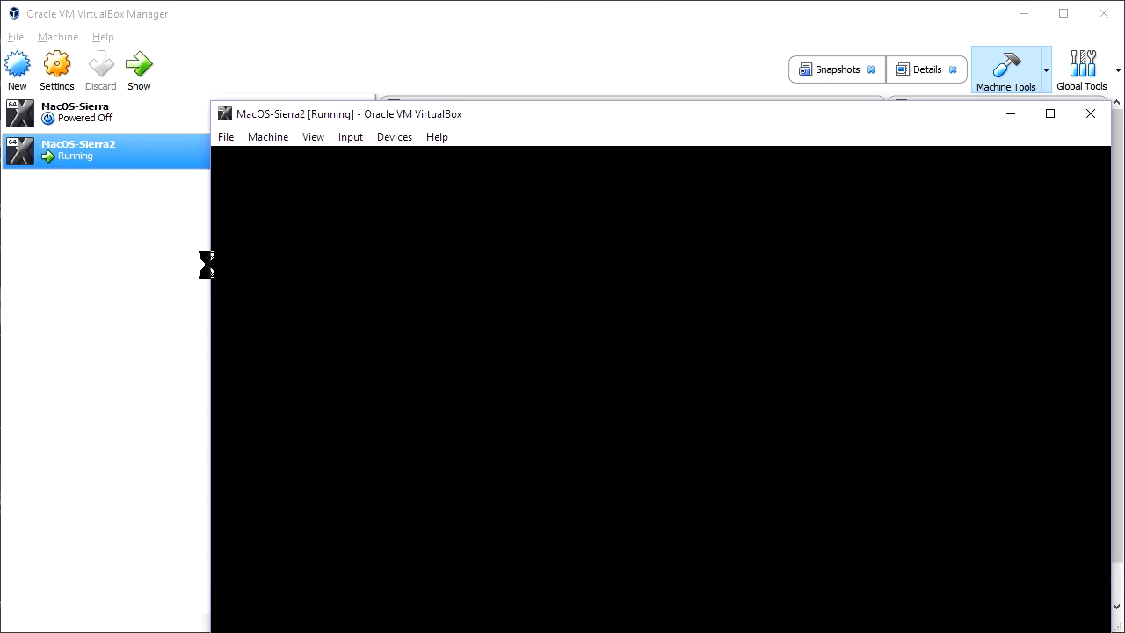
drag(648, 112, 446, 27)
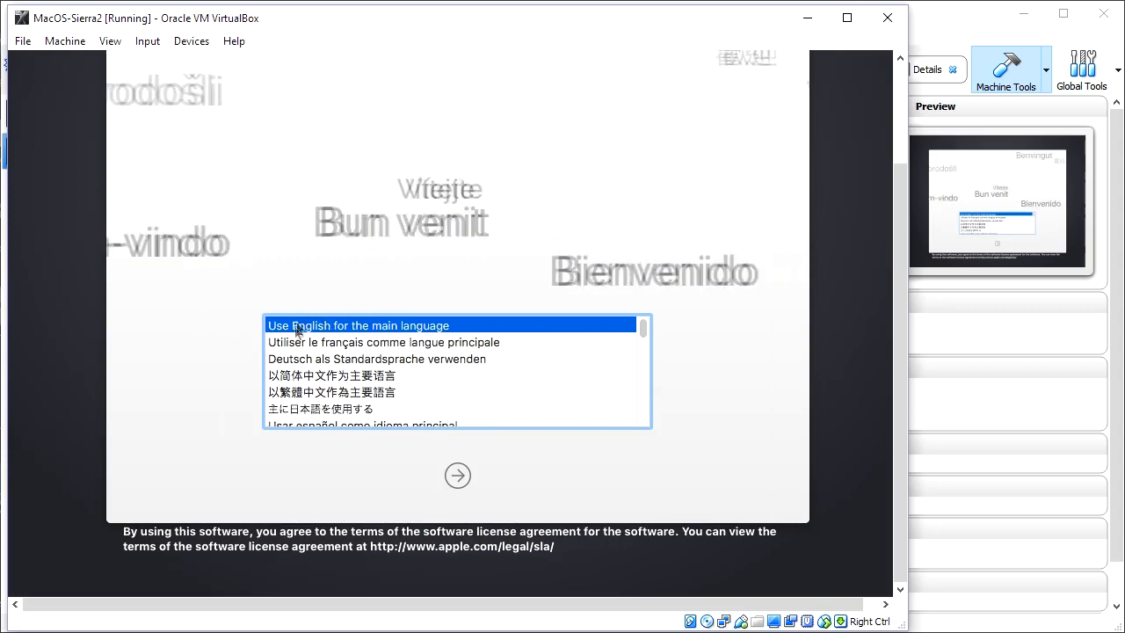
click(456, 478)
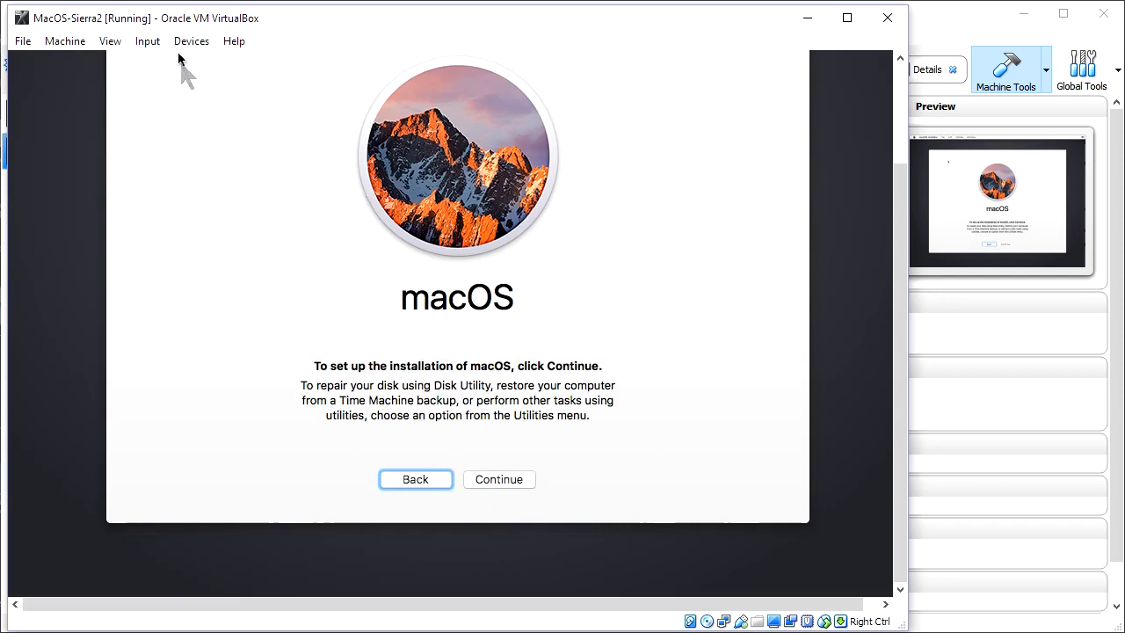
- Open Disk Utility from the macOS installer
drag(901, 173, 887, 61)
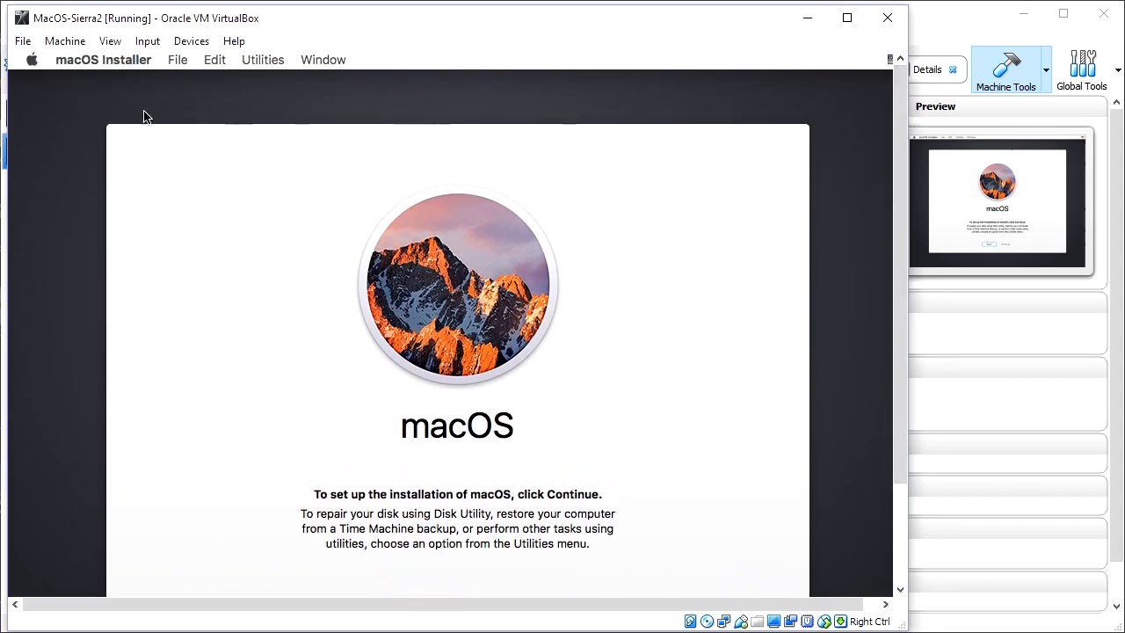
click(261, 60)
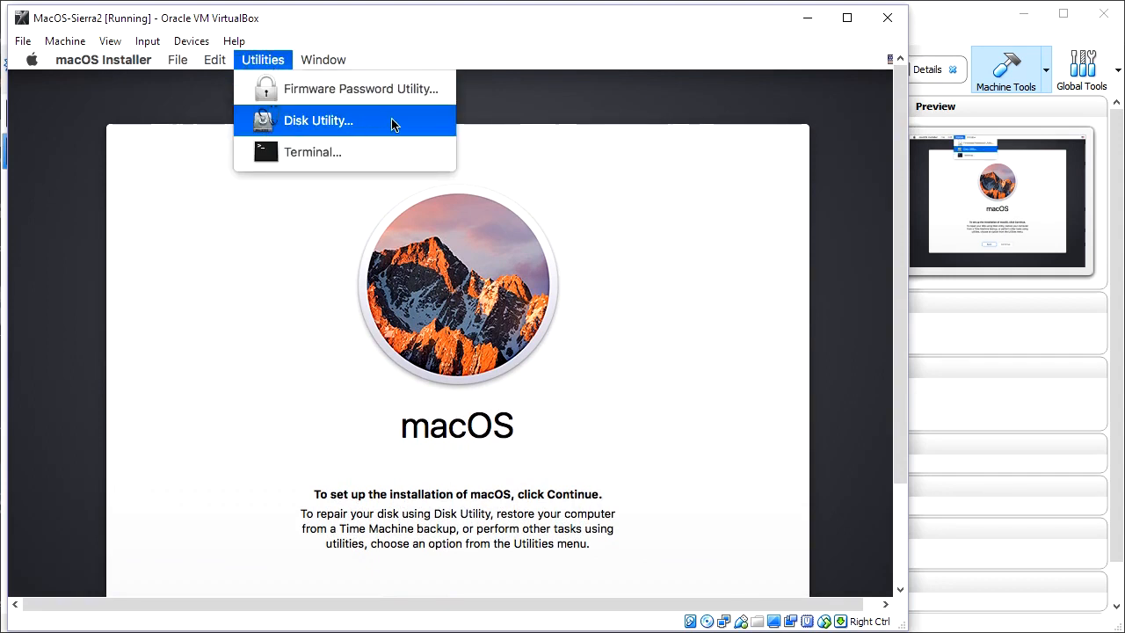
click(342, 126)
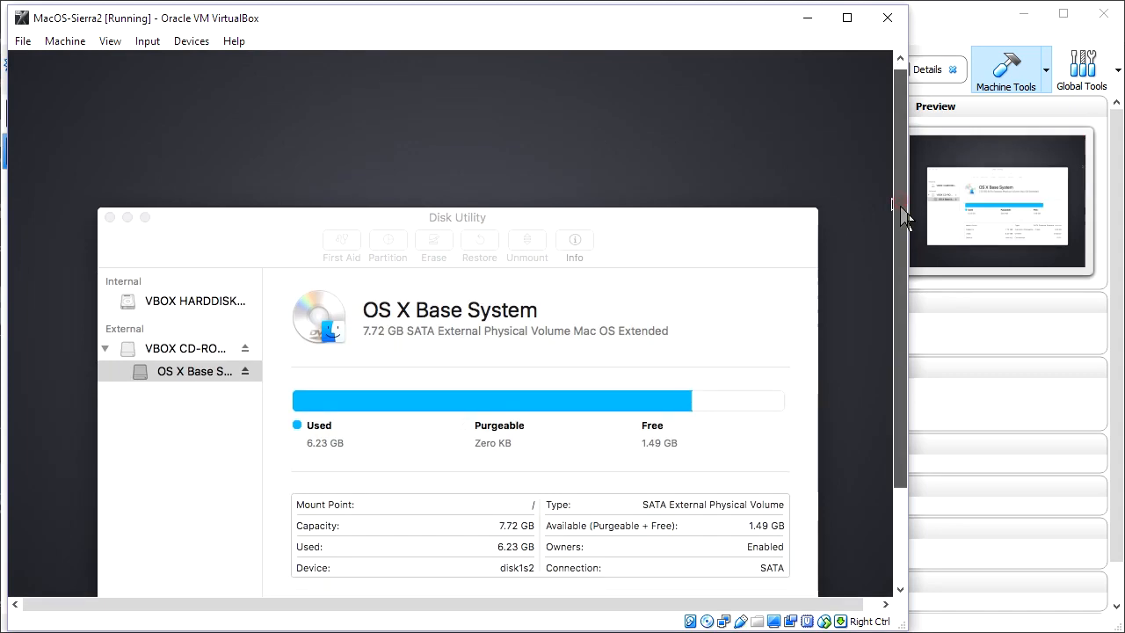
- Erase VBOX HARDDISK Media as MacintoshHD, using the Mac OS Extended (Journaled) format and the GUID Partition Map scheme
drag(898, 204, 909, 276)
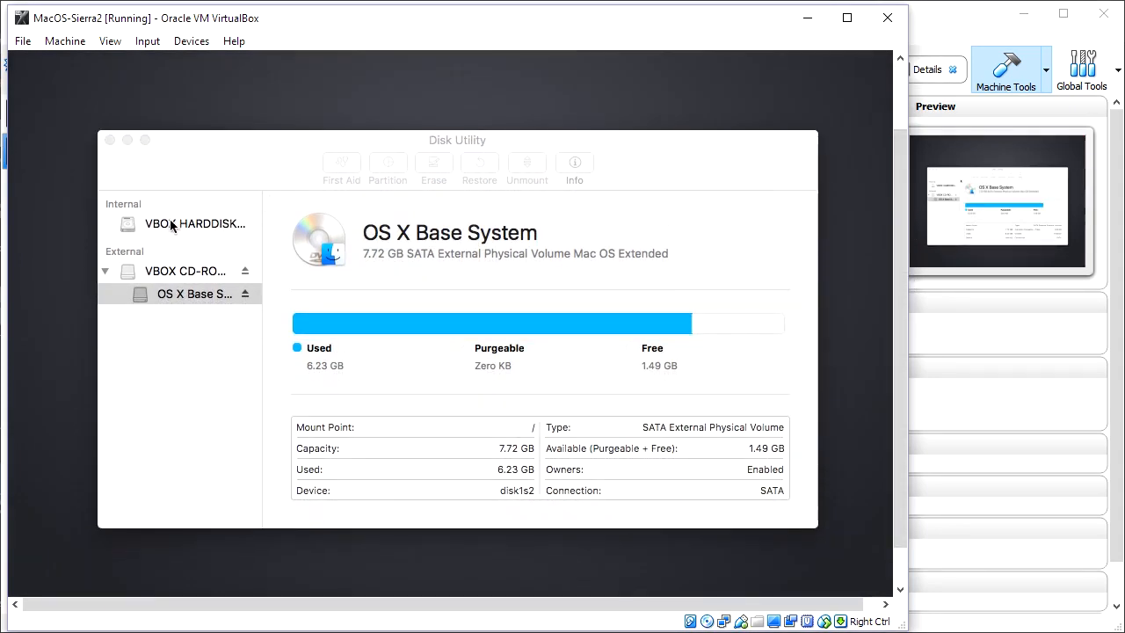
click(197, 222)
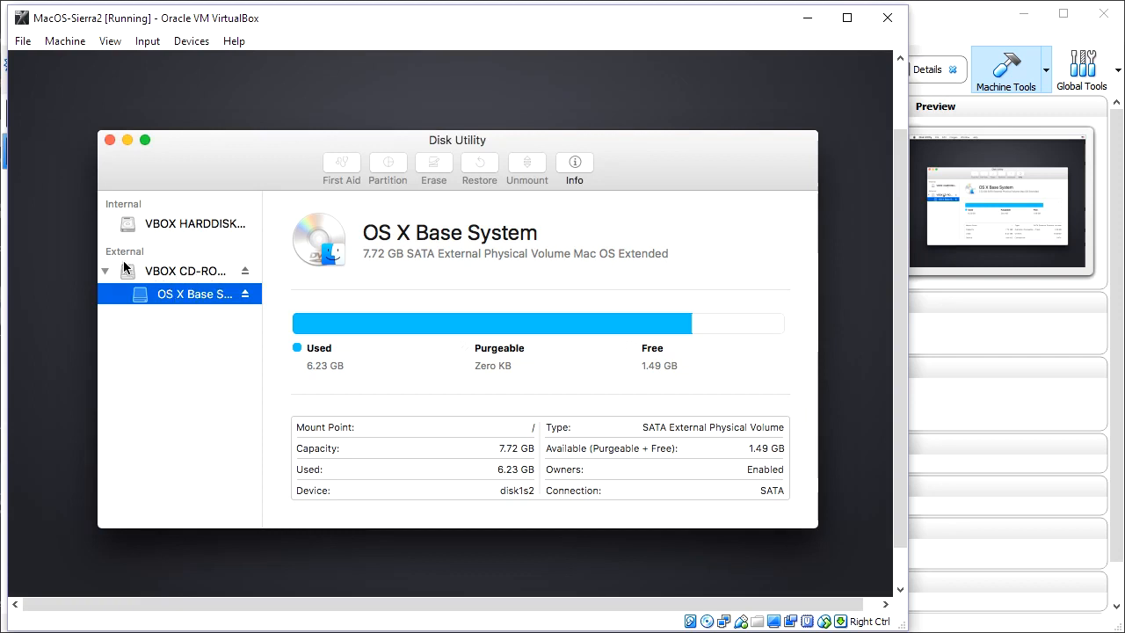
click(179, 225)
click(179, 224)
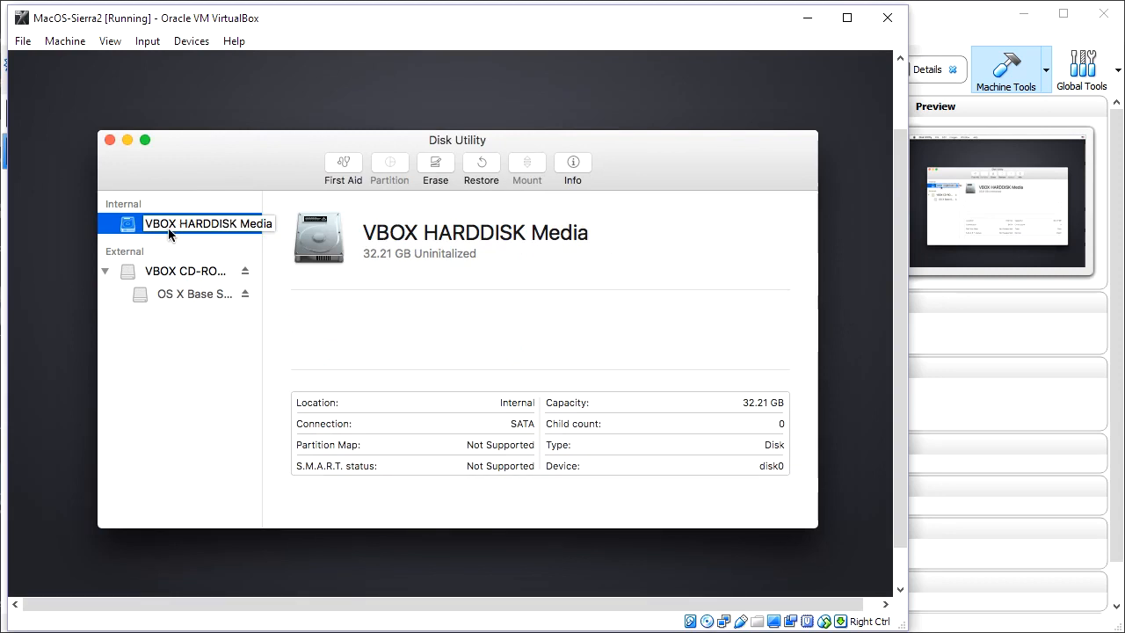
click(436, 169)
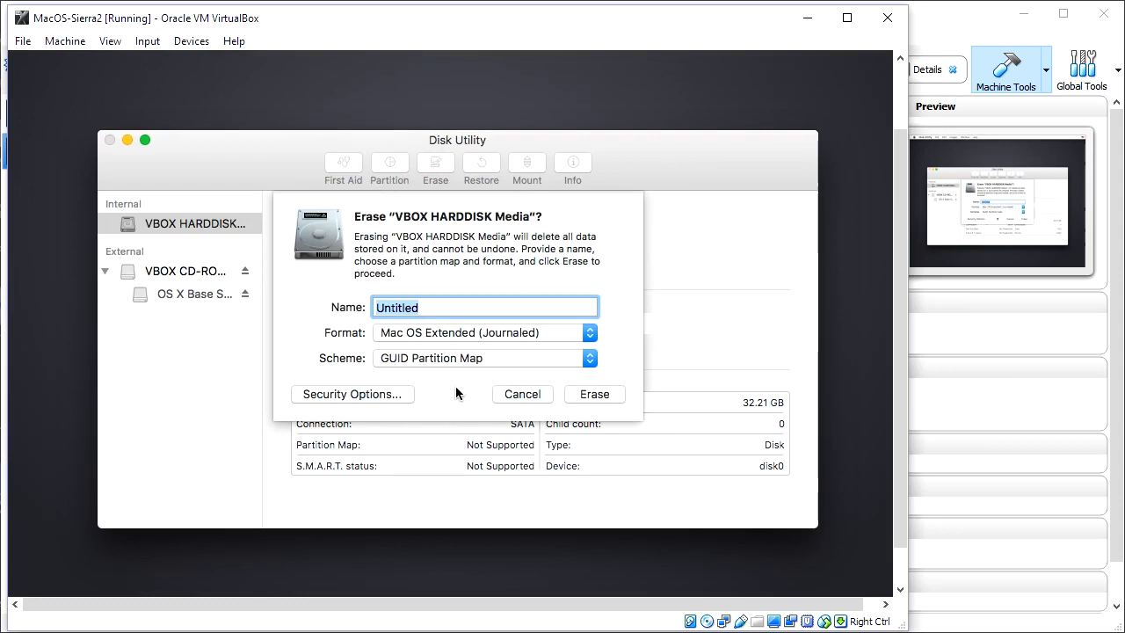
text(Mactin)
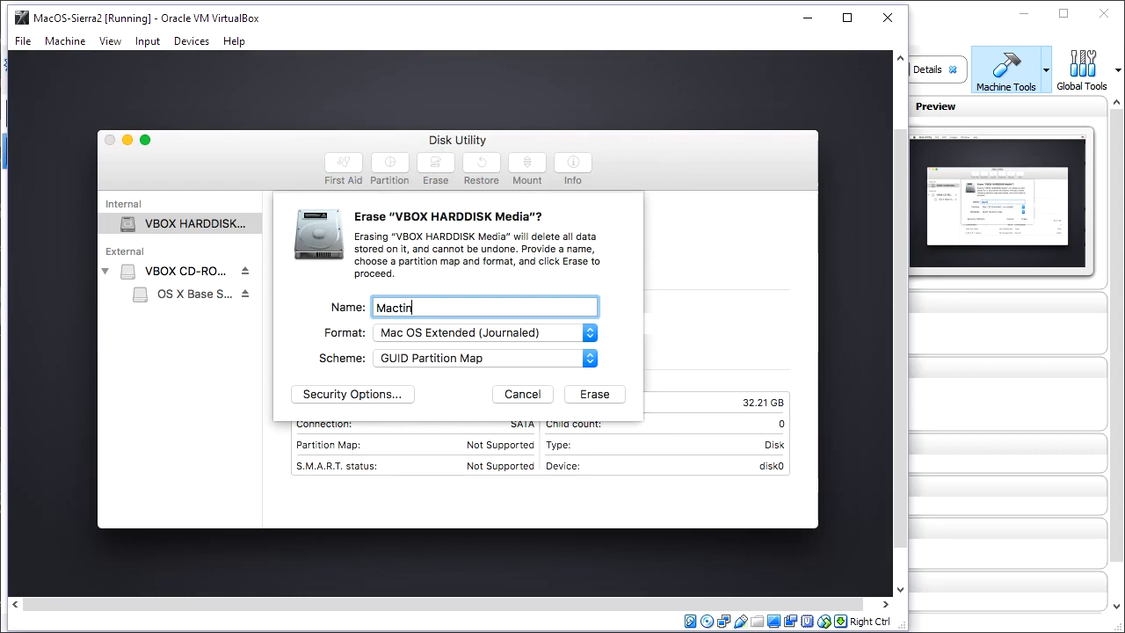
key(BackSpace)
key(BackSpace)
key(BackSpace)
text(intosh)
click(609, 399)
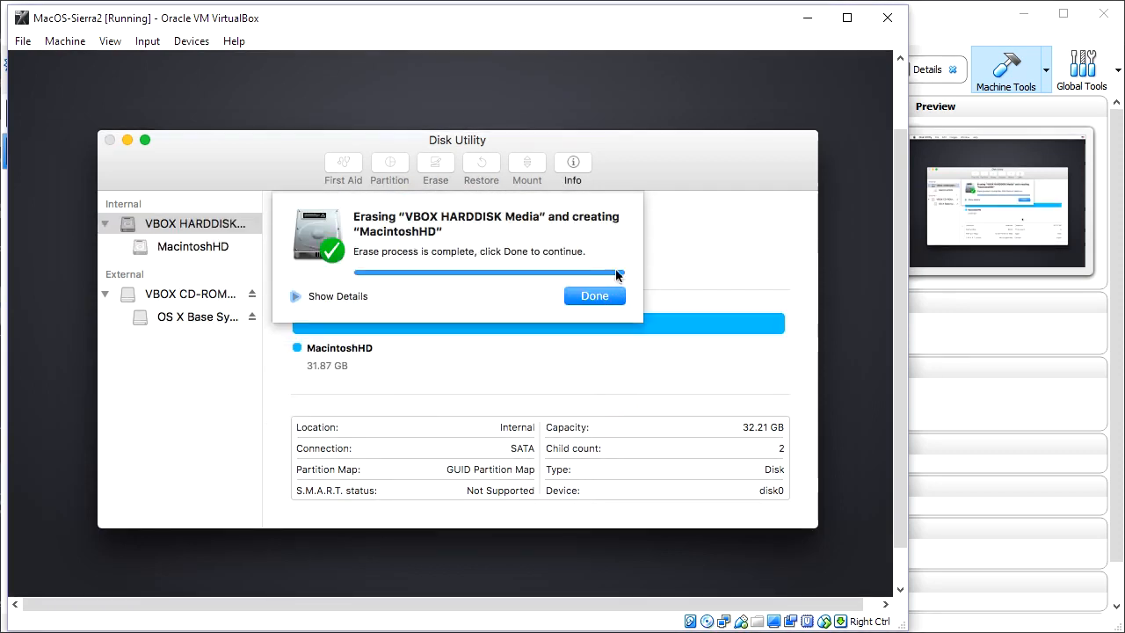
click(603, 298)
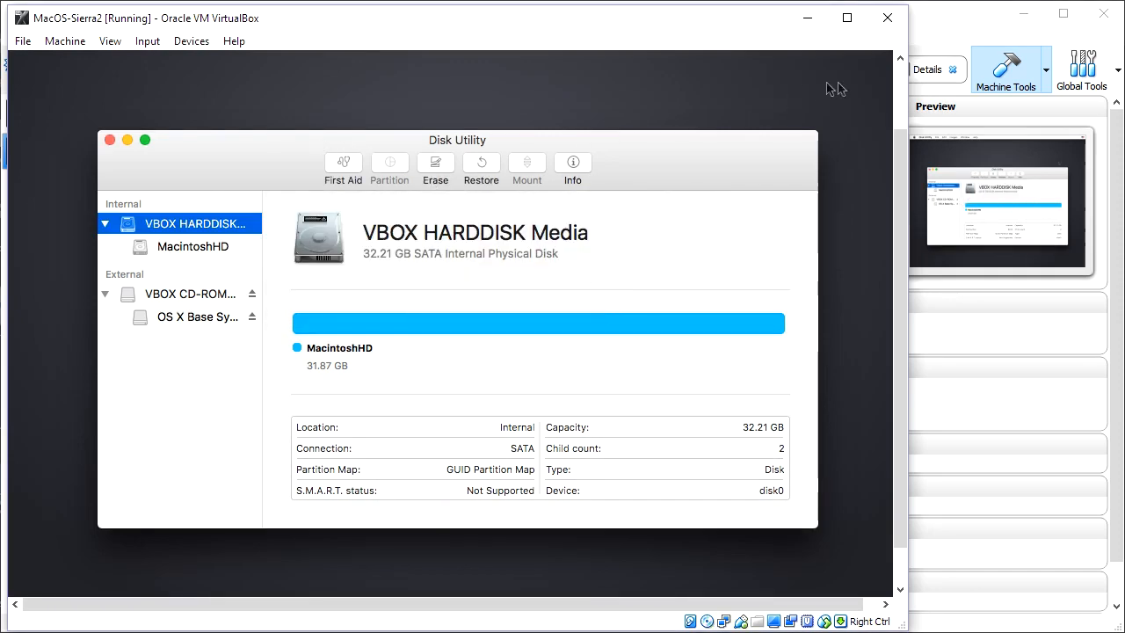
- Quit Disk Utility and return to the macOS installer's setup screen
scroll(901, 158, up, 2)
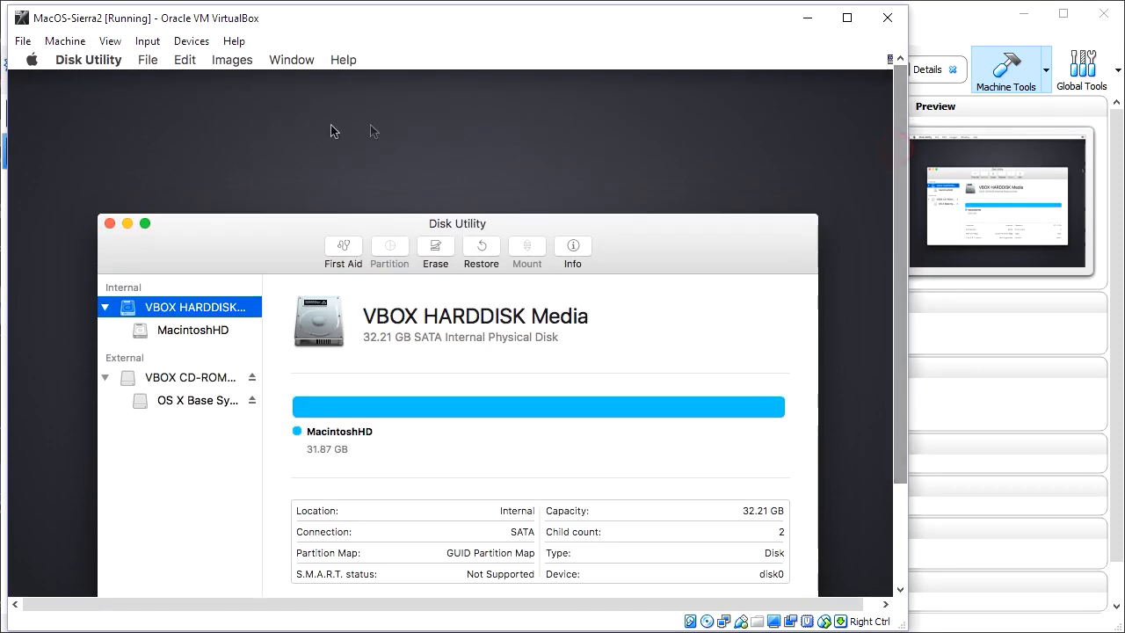
click(91, 61)
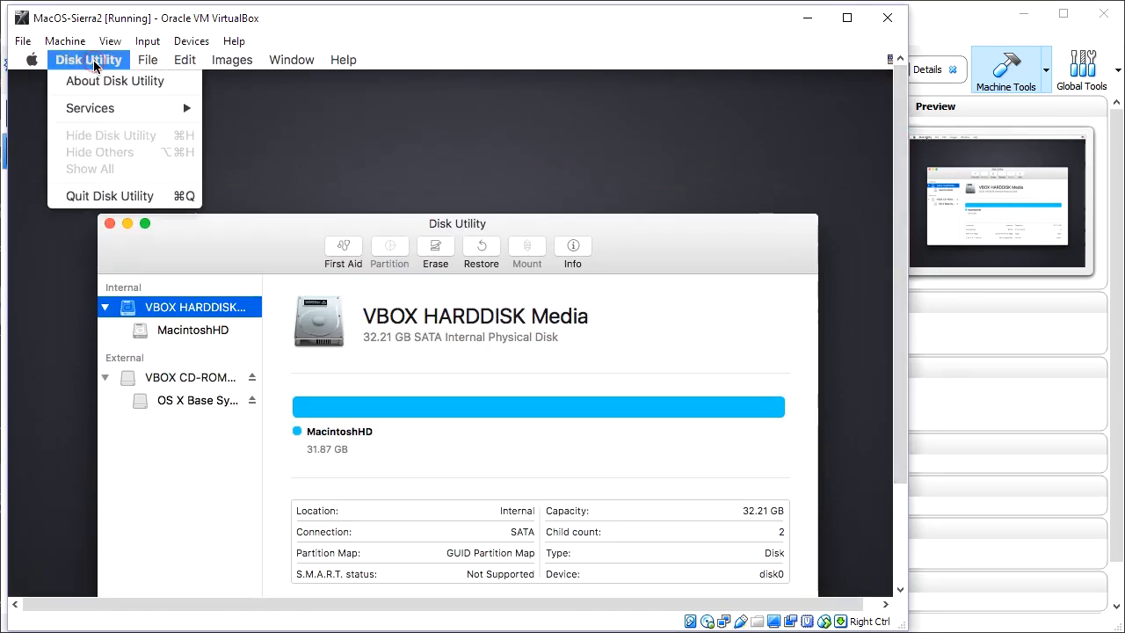
click(152, 202)
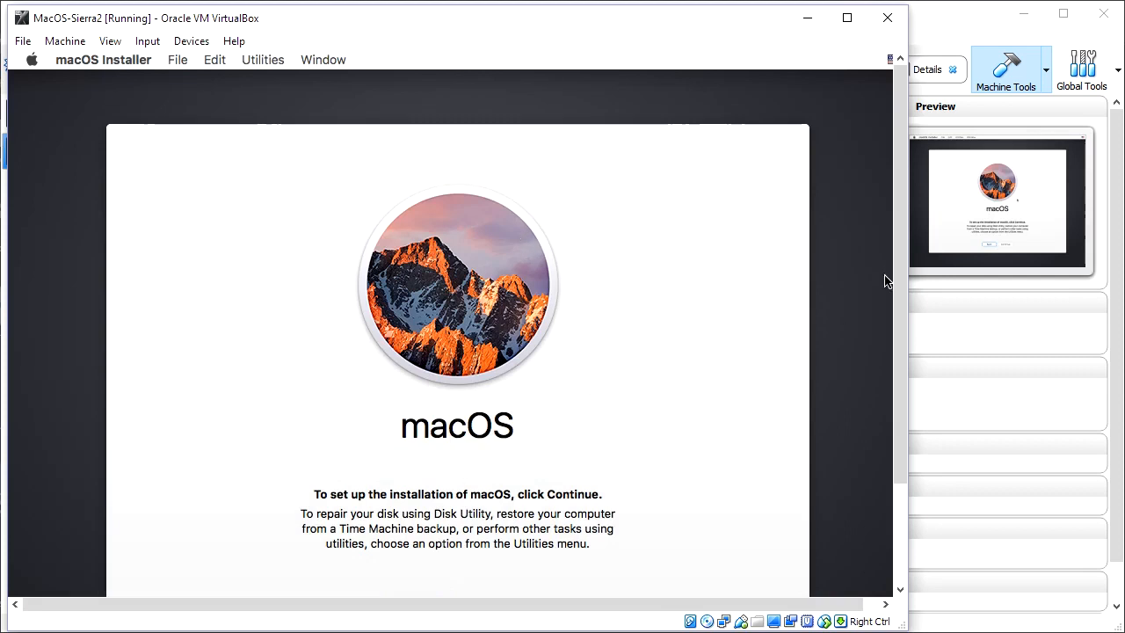
drag(901, 268, 905, 369)
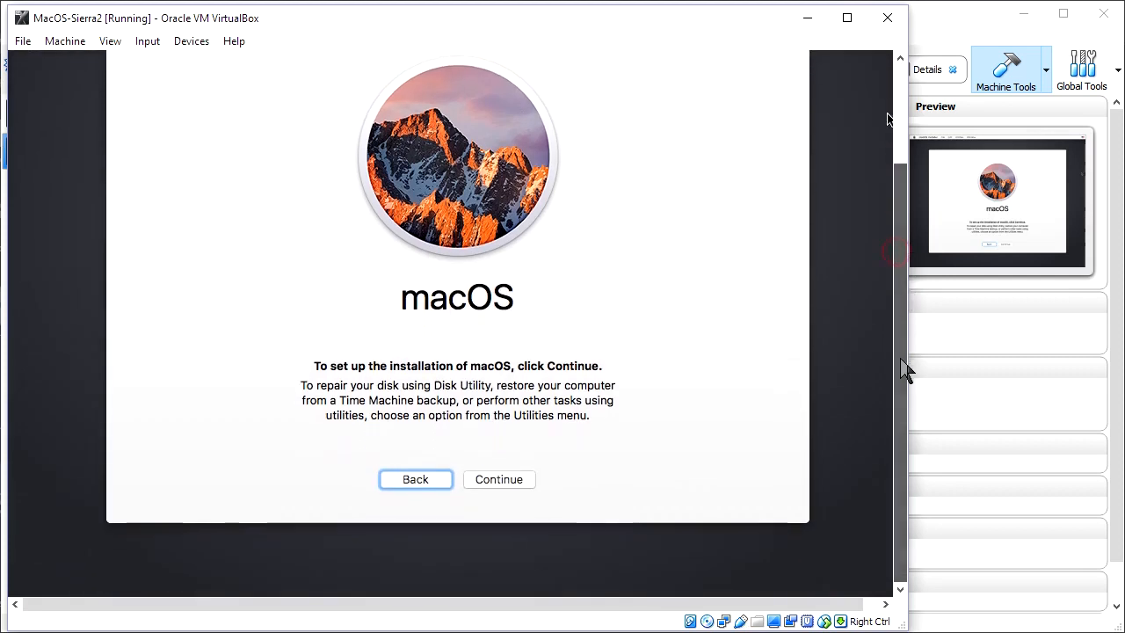
- Continue the macOS setup and agree to the terms of the macOS Sierra software license agreement
click(508, 480)
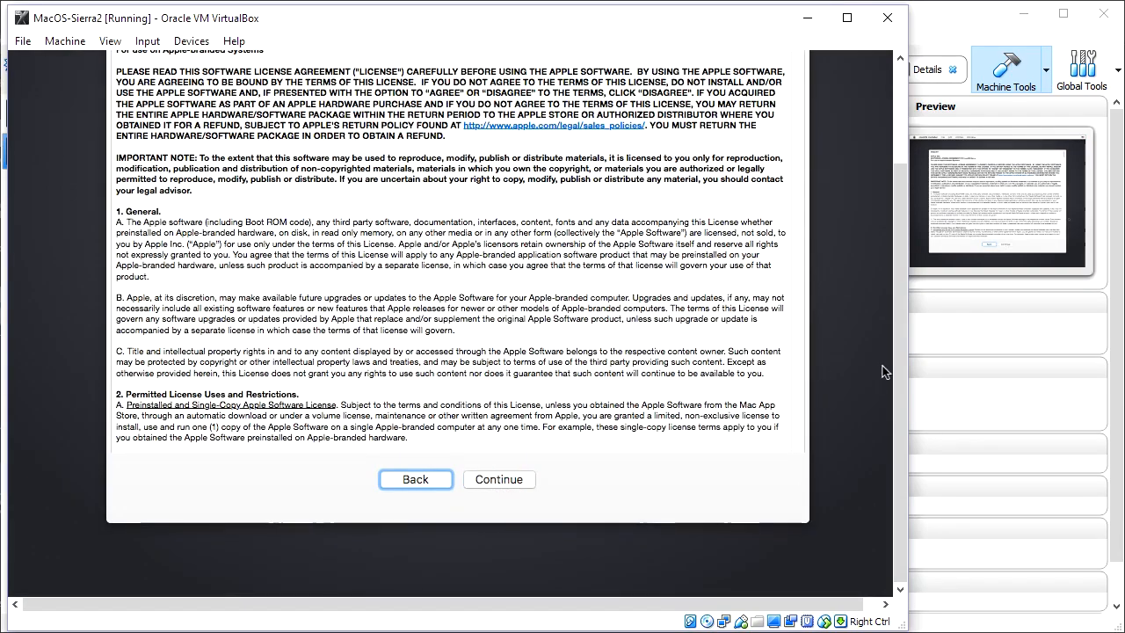
scroll(906, 178, up, 2)
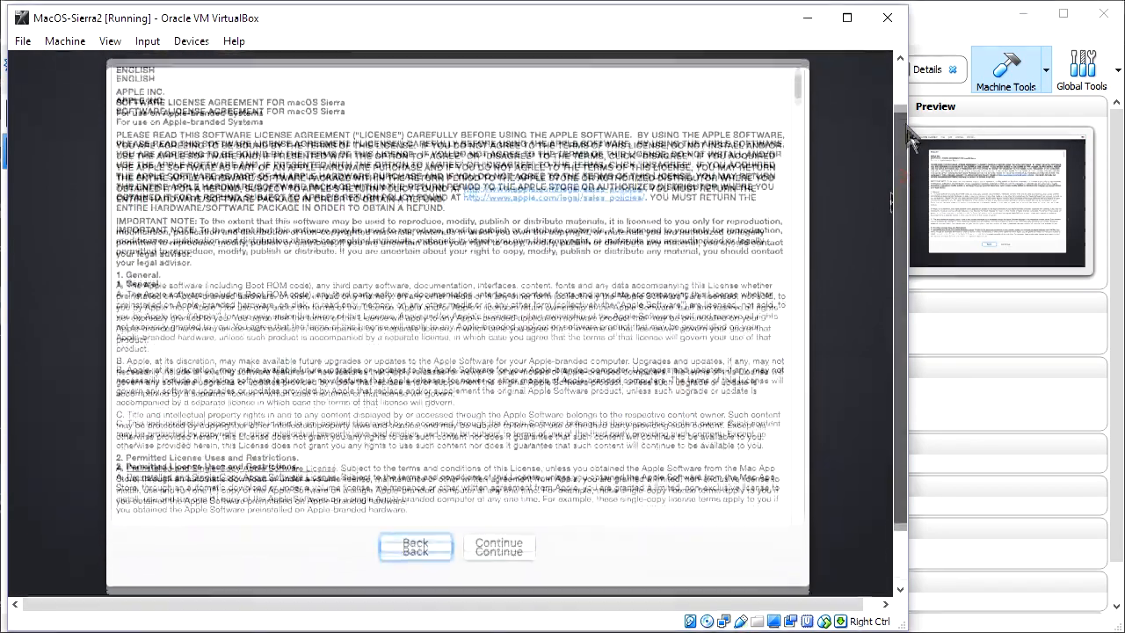
click(493, 546)
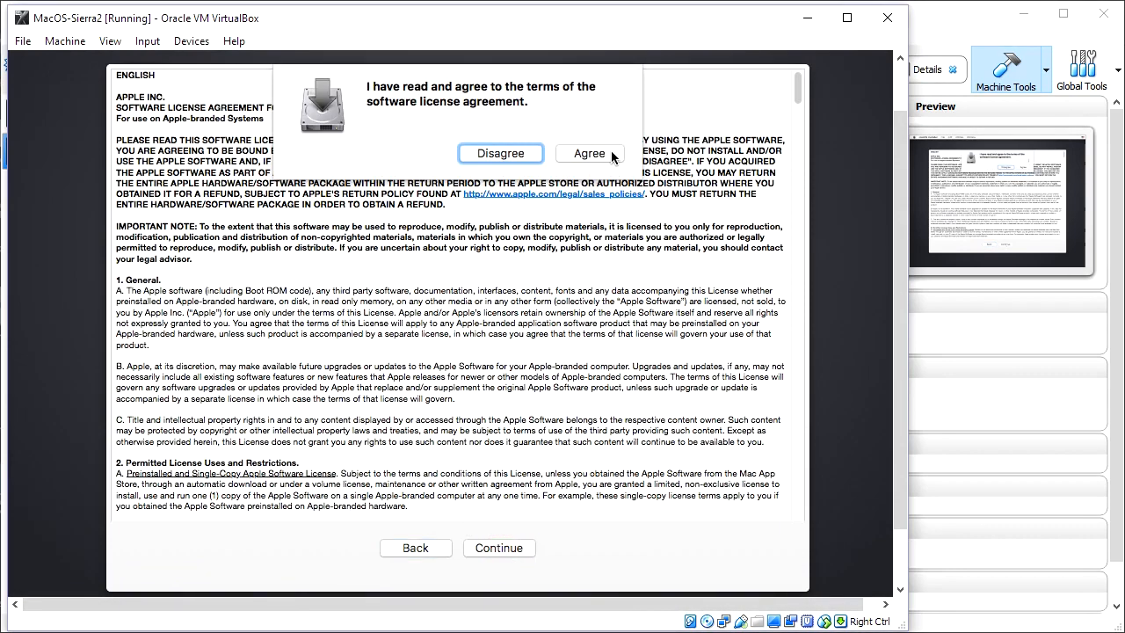
click(611, 150)
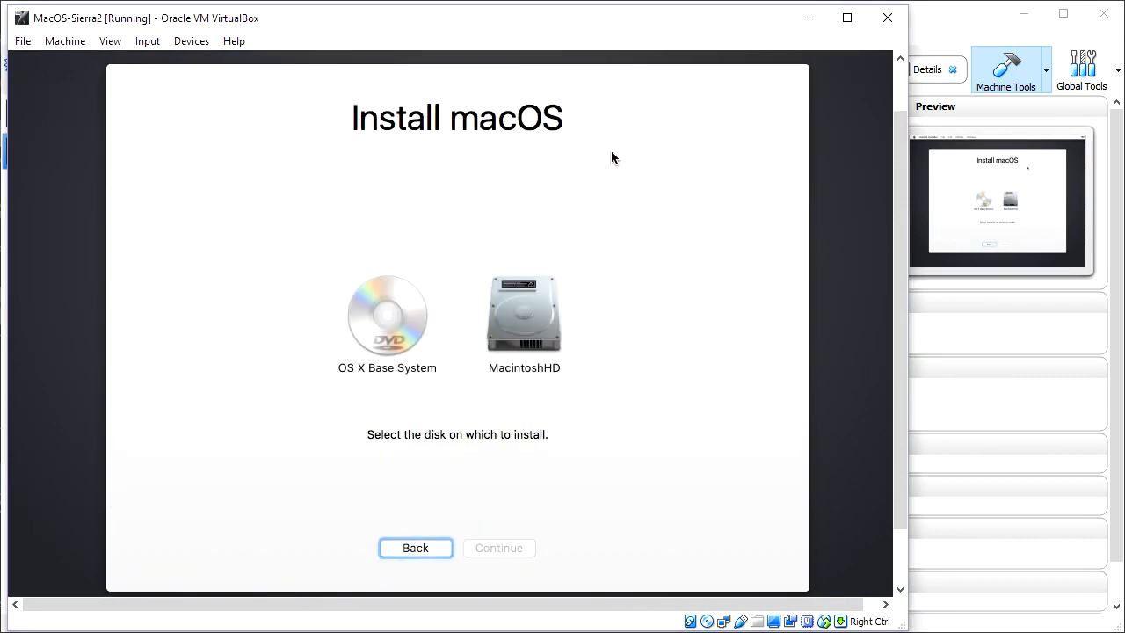
- Choose MacintoshHD as the destination disk and start installing macOS on it
click(536, 329)
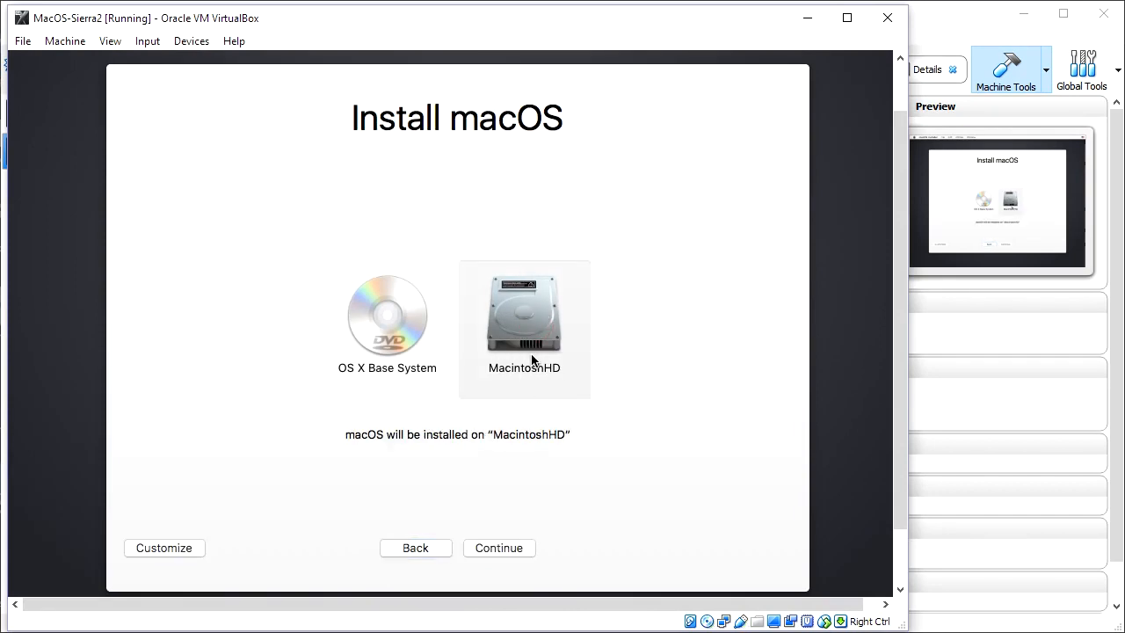
click(510, 548)
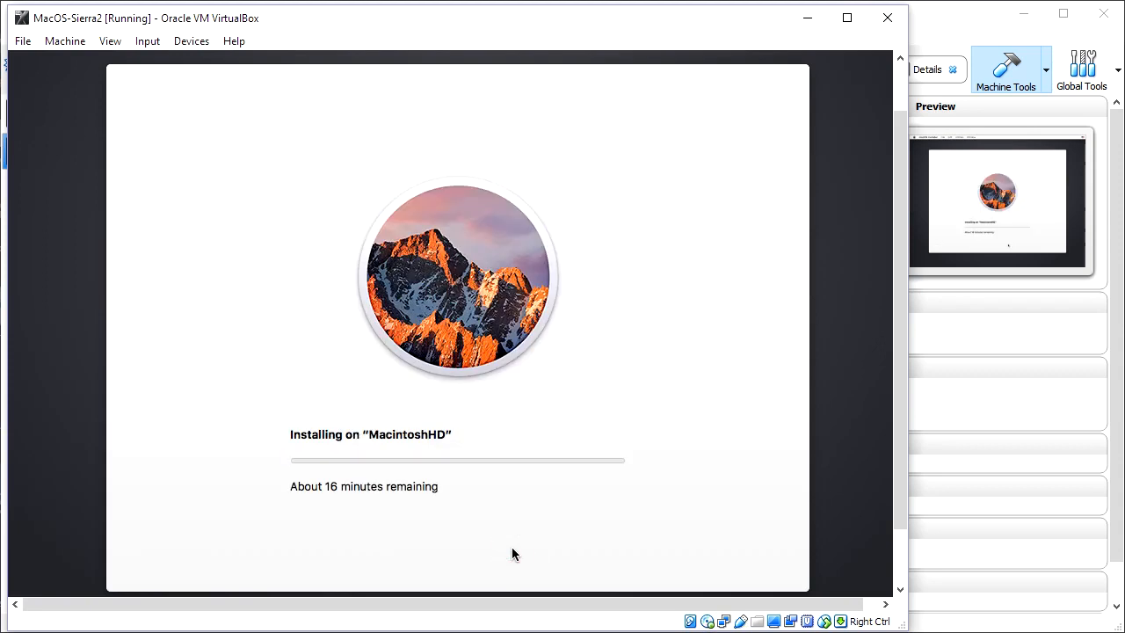